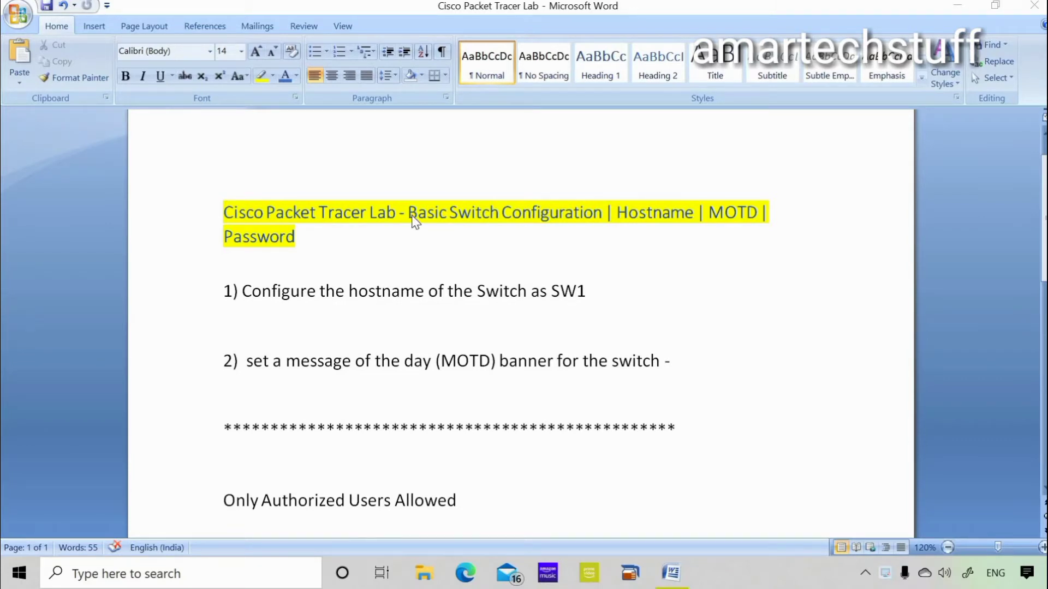
# Review the Hostname and MOTD lab tasks in Word, then launch Cisco Packet Tracer via Windows search
pyautogui.doubleClick(650, 214)
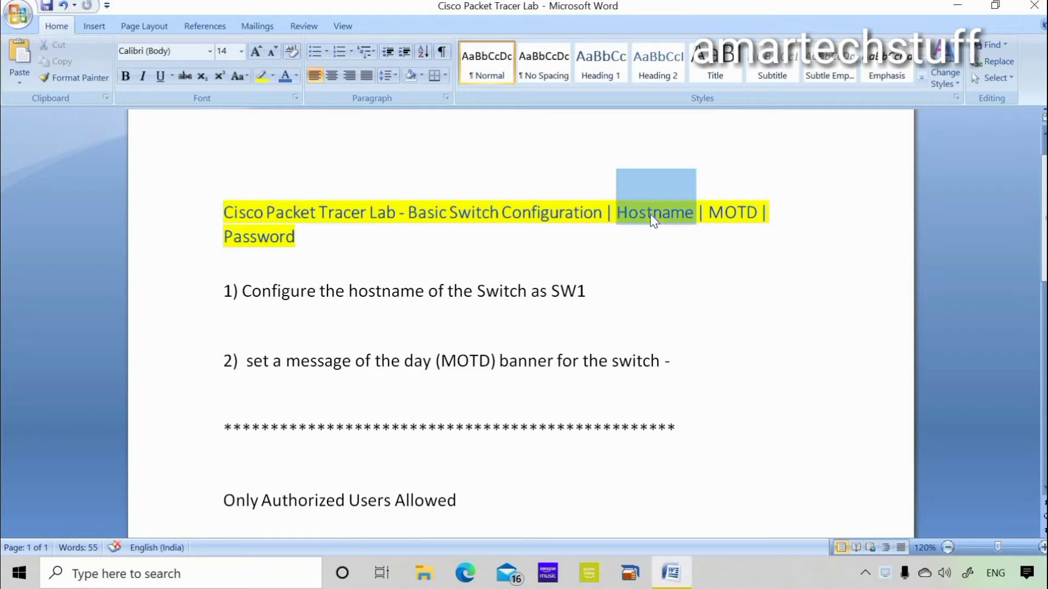
pyautogui.doubleClick(729, 208)
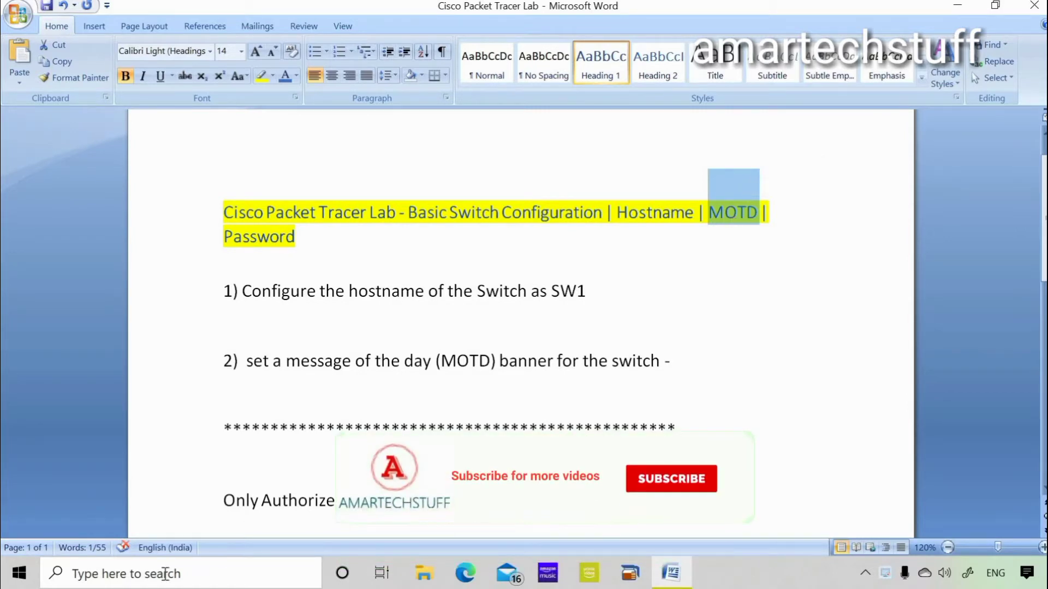
pyautogui.click(142, 575)
pyautogui.write('cisco')
pyautogui.click(155, 130)
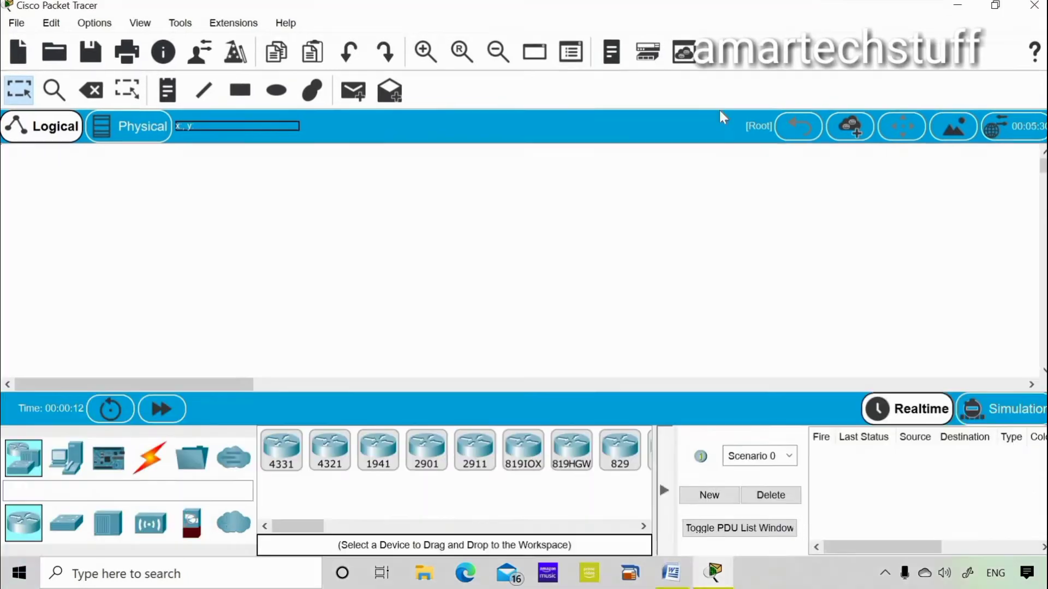
# Maximize Packet Tracer, place a 2960 switch as Switch0, and open its configuration window
pyautogui.click(992, 12)
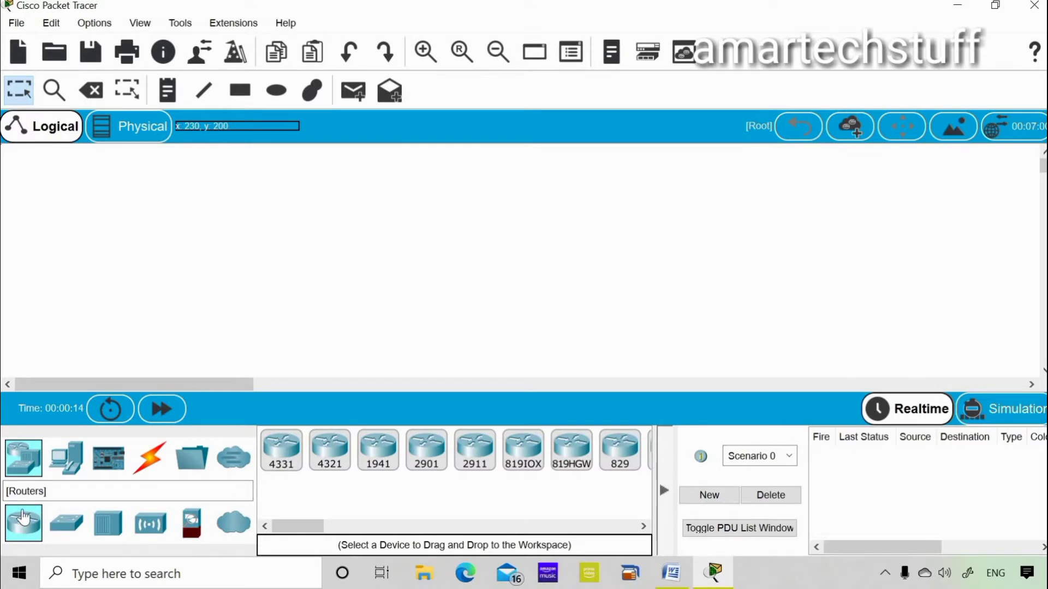
pyautogui.click(69, 527)
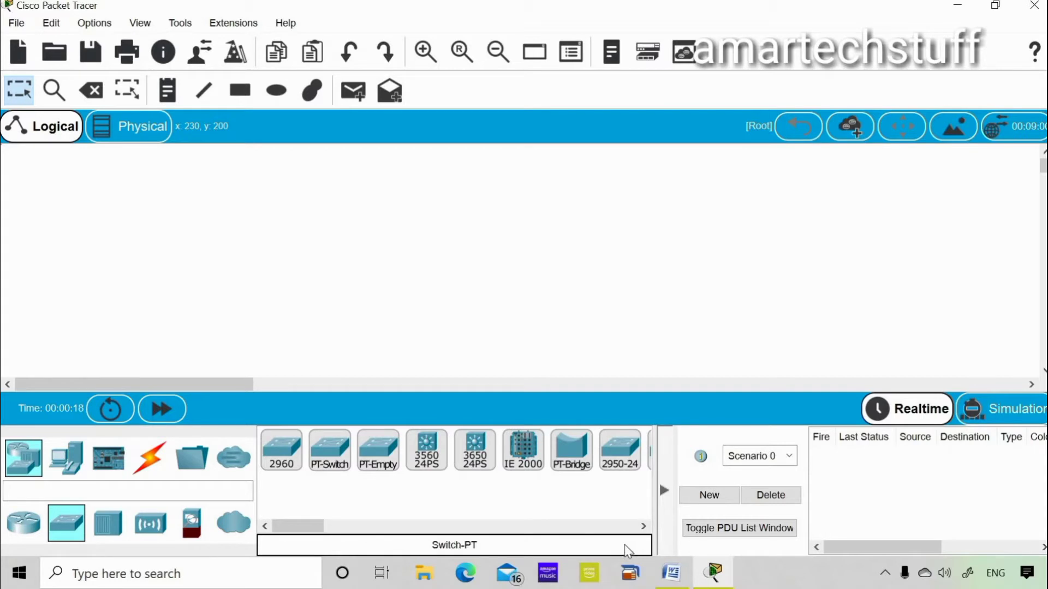
pyautogui.scroll(-5, 546, 527)
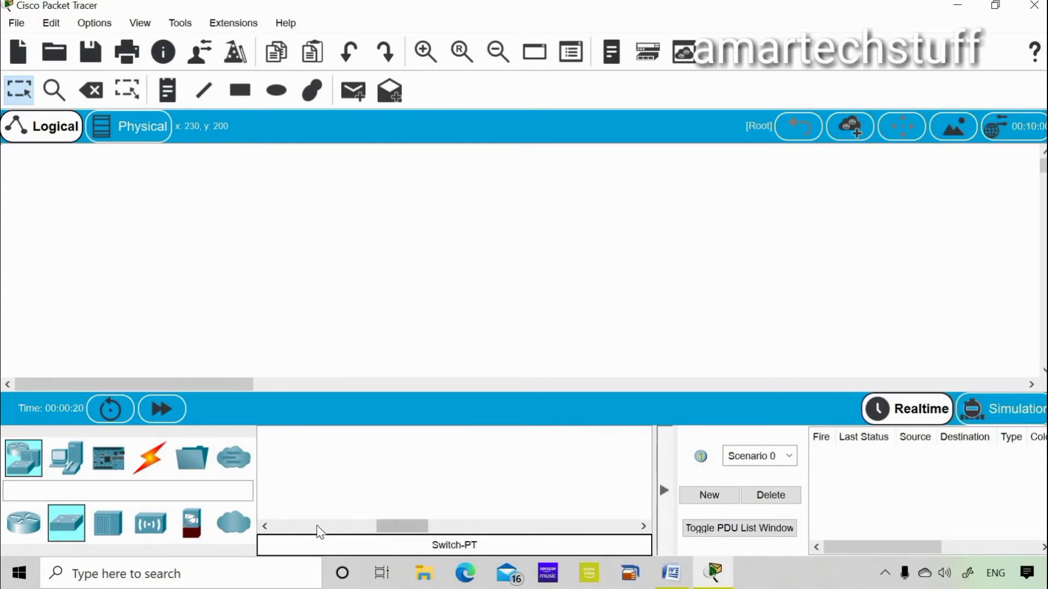
pyautogui.scroll(5, 320, 532)
pyautogui.click(285, 468)
pyautogui.click(442, 227)
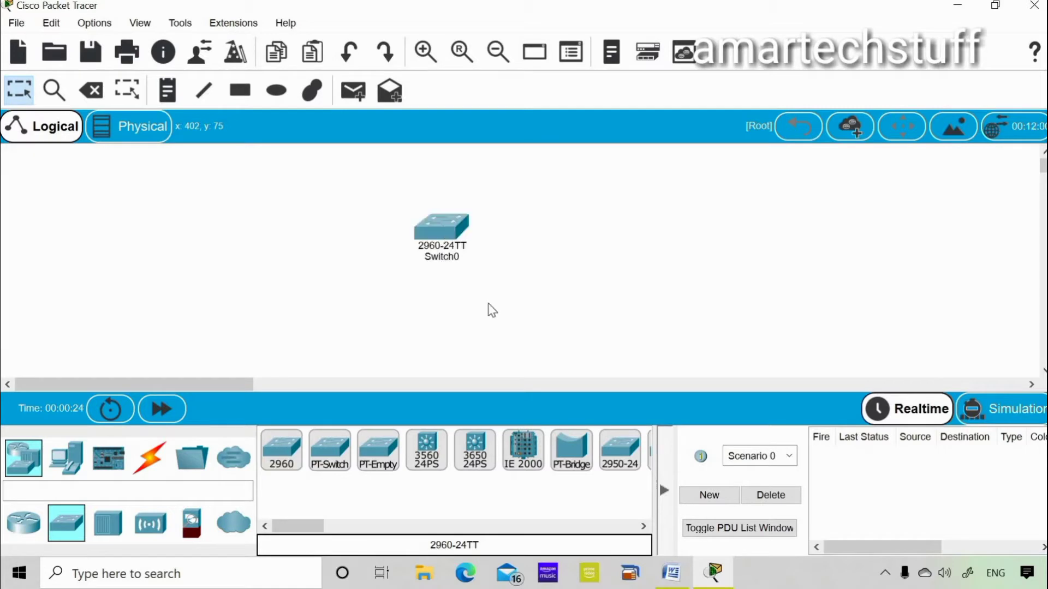
pyautogui.click(446, 231)
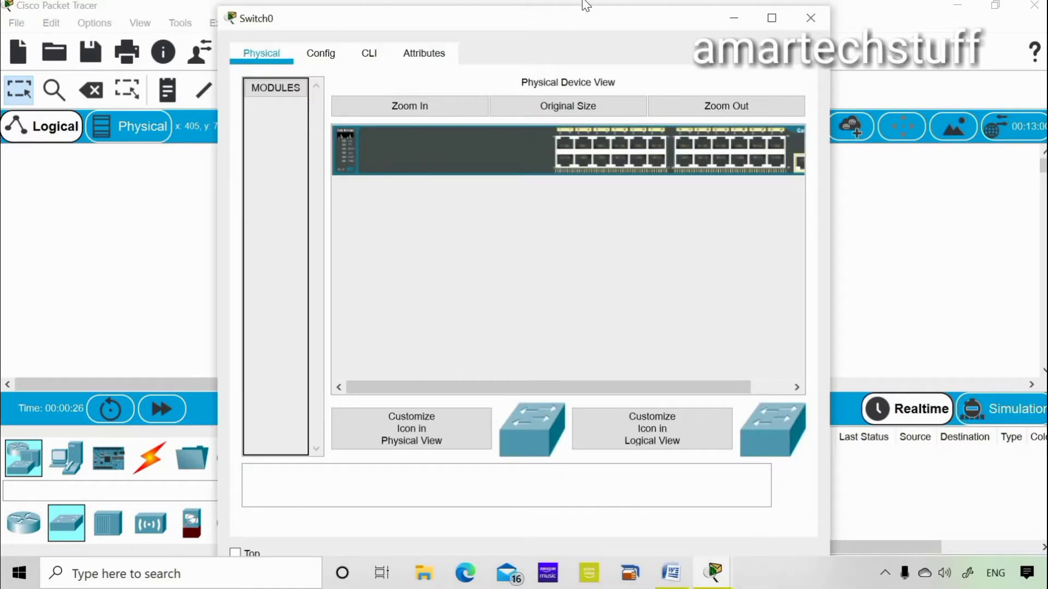
# Open Switch0's CLI full-screen and press Enter past the boot messages to the Switch> prompt
pyautogui.click(772, 19)
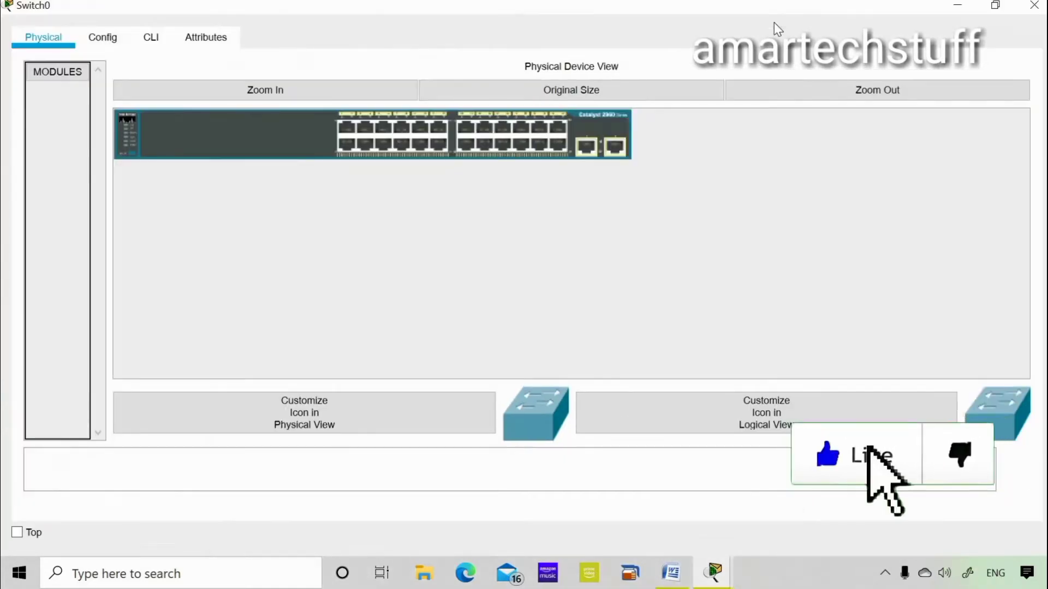
pyautogui.click(150, 39)
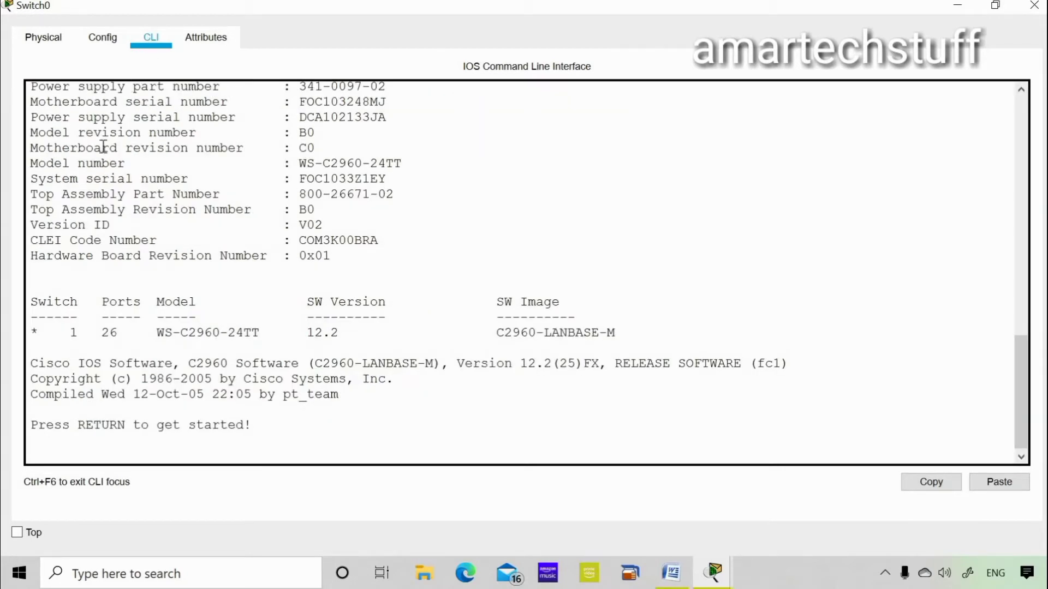
pyautogui.press('Return')
pyautogui.press('Return')
pyautogui.press('Return')
pyautogui.press('Return')
pyautogui.press('Return')
pyautogui.press('Return')
pyautogui.press('Return')
pyautogui.press('Return')
pyautogui.press('Return')
pyautogui.press('Return')
pyautogui.press('Return')
pyautogui.press('Return')
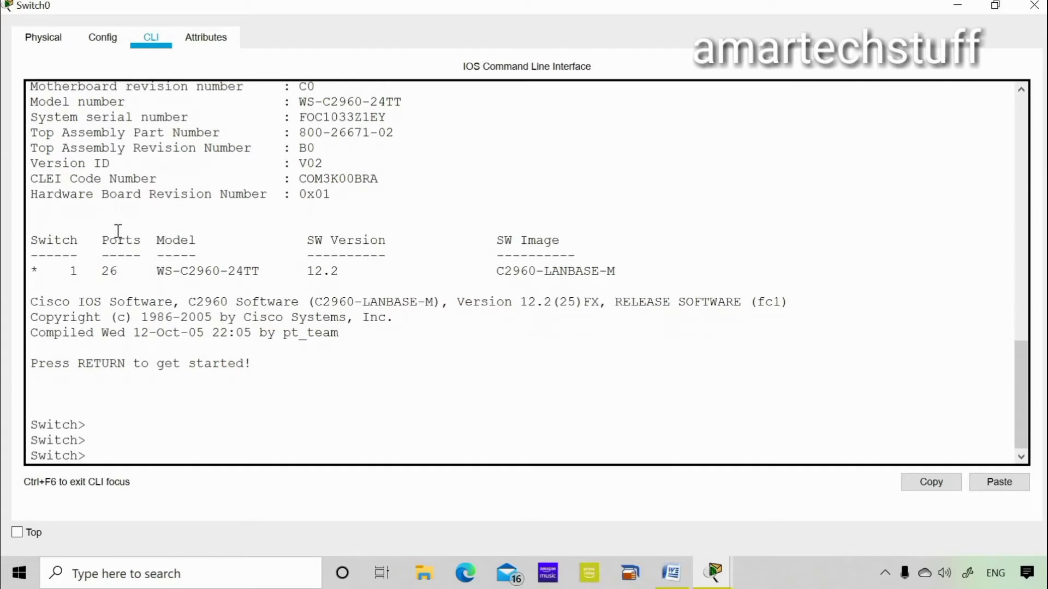
pyautogui.press('Return')
pyautogui.press('Return')
pyautogui.press('Return')
pyautogui.press('Return')
pyautogui.press('Return')
pyautogui.press('Return')
pyautogui.press('Return')
pyautogui.press('Return')
pyautogui.press('Return')
pyautogui.press('Return')
pyautogui.press('Return')
pyautogui.press('Return')
pyautogui.press('Return')
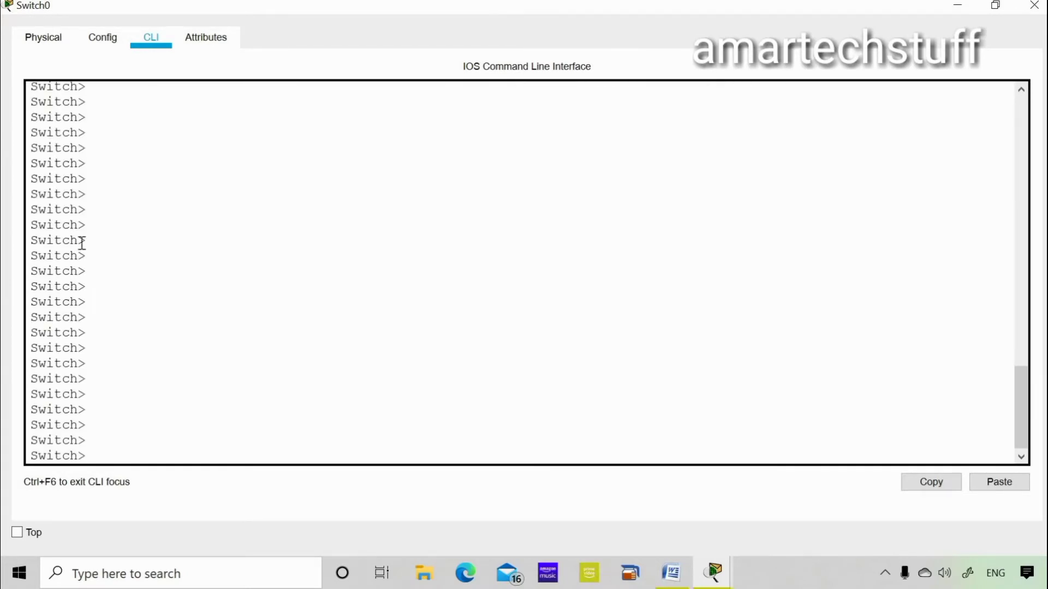
pyautogui.doubleClick(67, 243)
pyautogui.click(85, 269)
pyautogui.moveTo(83, 271); pyautogui.dragTo(77, 271)
# Run enable to reach the privileged Switch# prompt
pyautogui.click(169, 316)
pyautogui.write('enable')
pyautogui.press('Return')
pyautogui.press('Return')
pyautogui.press('Return')
pyautogui.press('Return')
pyautogui.press('Return')
pyautogui.press('Return')
pyautogui.press('Return')
pyautogui.press('Return')
pyautogui.press('Return')
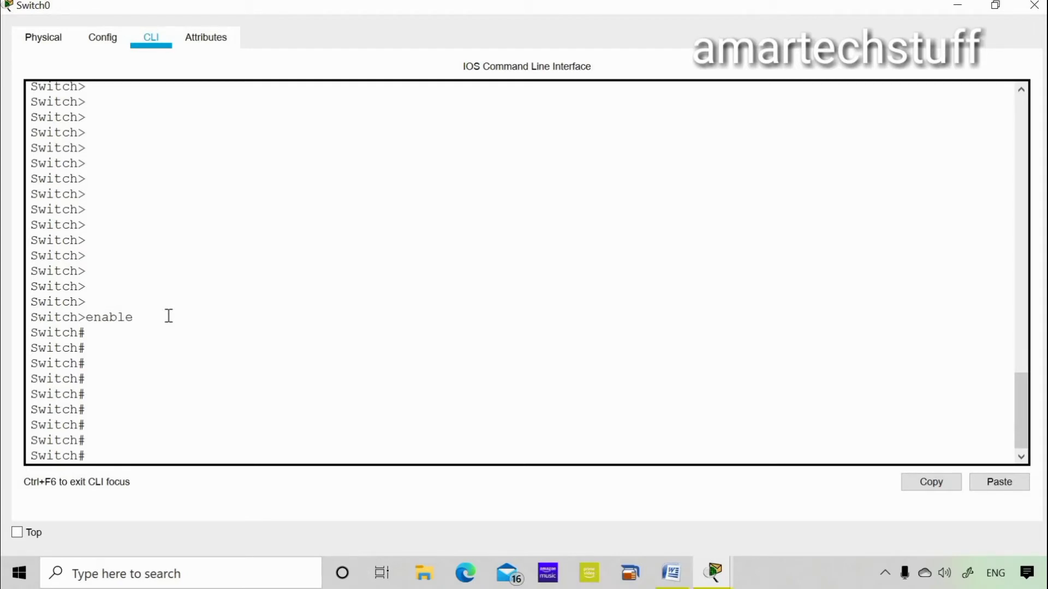
# Enter global configuration mode with configure terminal, reaching Switch(config)#
pyautogui.write('configure ter')
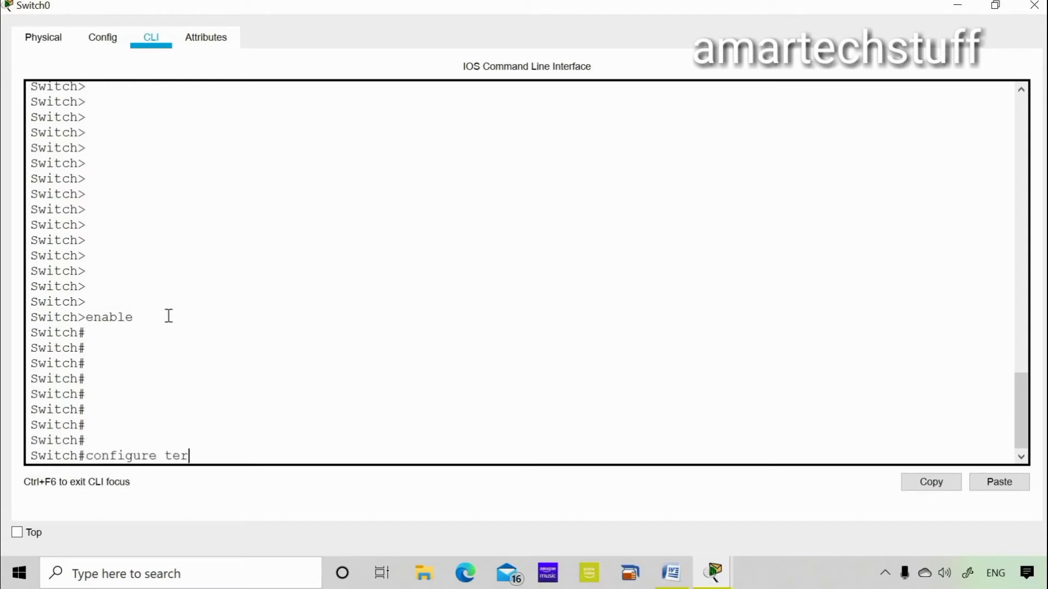
pyautogui.press('Tab')
pyautogui.press('Return')
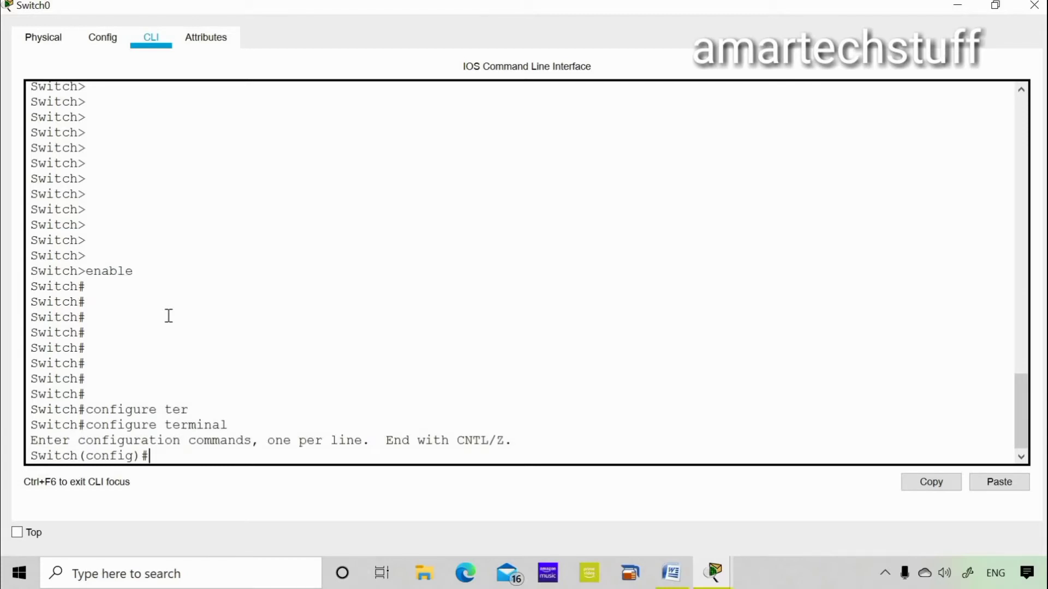
pyautogui.press('Return')
pyautogui.press('Return')
pyautogui.press('Return')
pyautogui.press('Return')
pyautogui.press('Return')
pyautogui.press('Return')
pyautogui.press('Return')
pyautogui.press('Return')
pyautogui.press('Return')
pyautogui.press('Return')
pyautogui.press('Return')
pyautogui.press('Return')
pyautogui.press('Return')
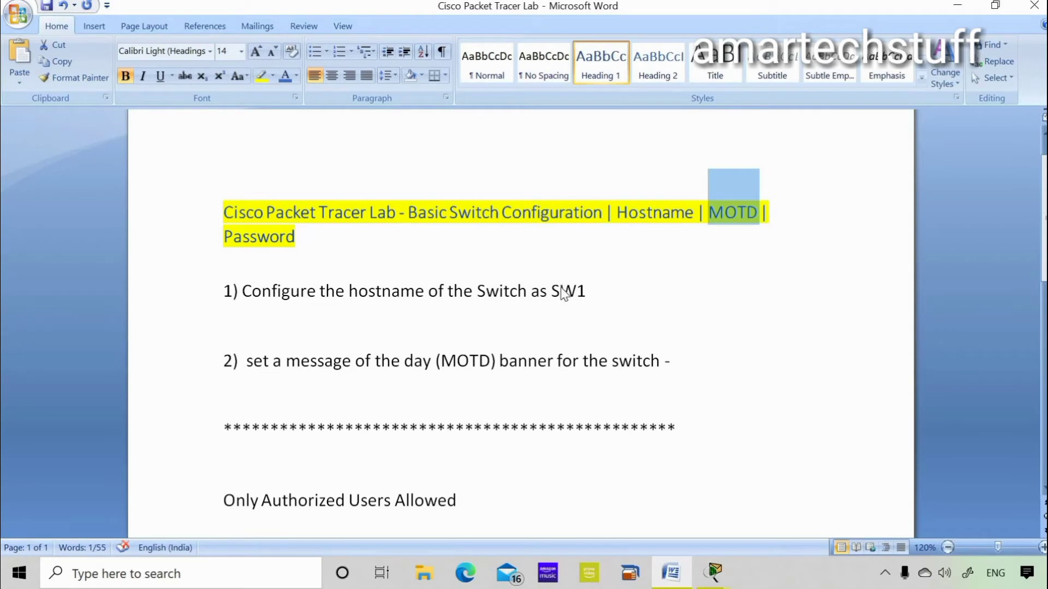
# Copy SW1 from the Word lab sheet and type 'hostname' at the configuration prompt
pyautogui.doubleClick(562, 290)
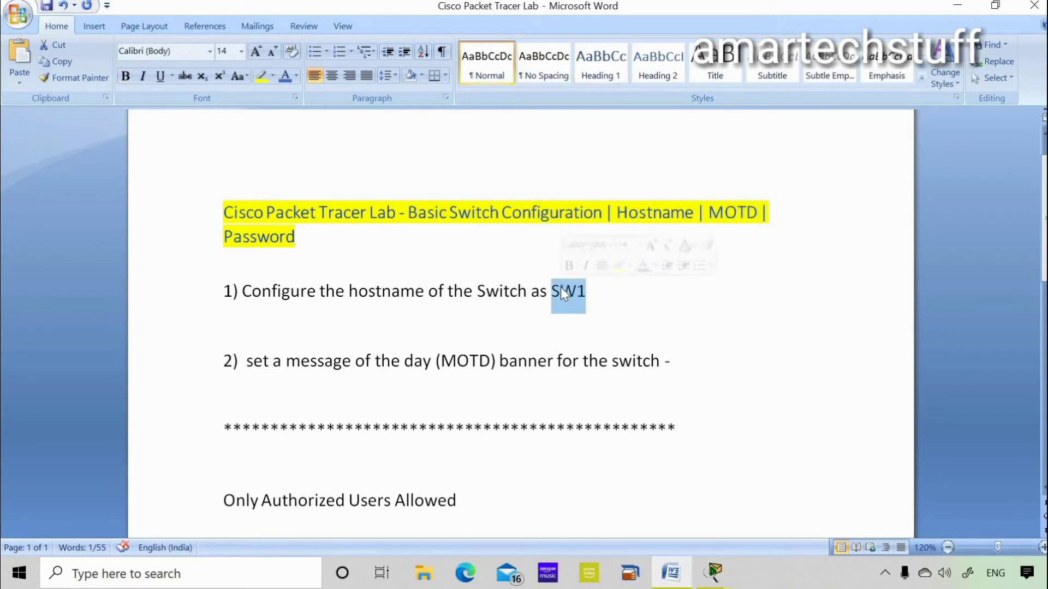
pyautogui.rightClick(563, 290)
pyautogui.click(589, 312)
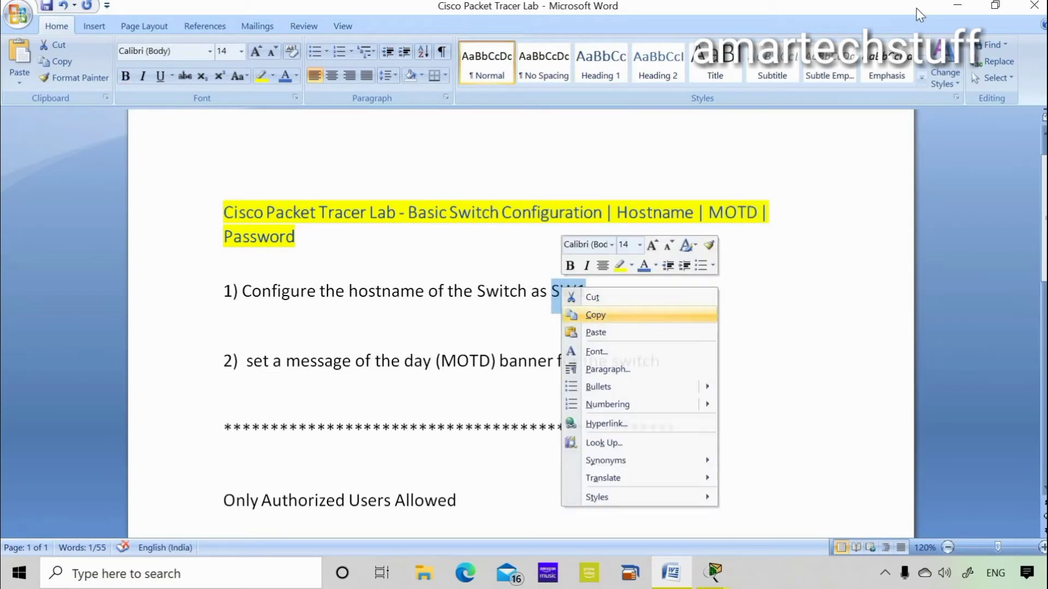
pyautogui.click(962, 8)
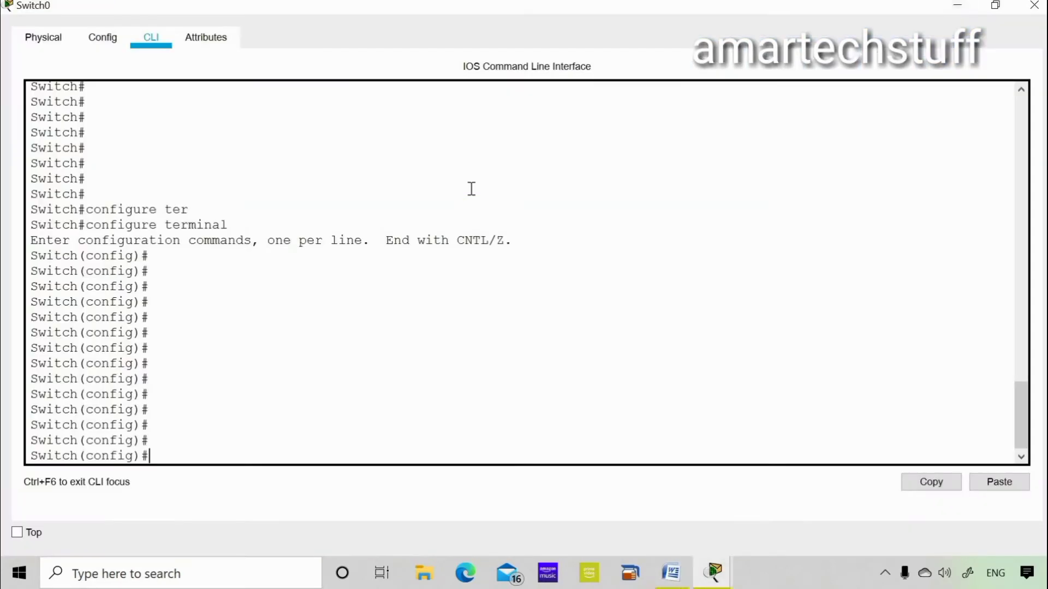
pyautogui.write('hostname')
pyautogui.doubleClick(62, 456)
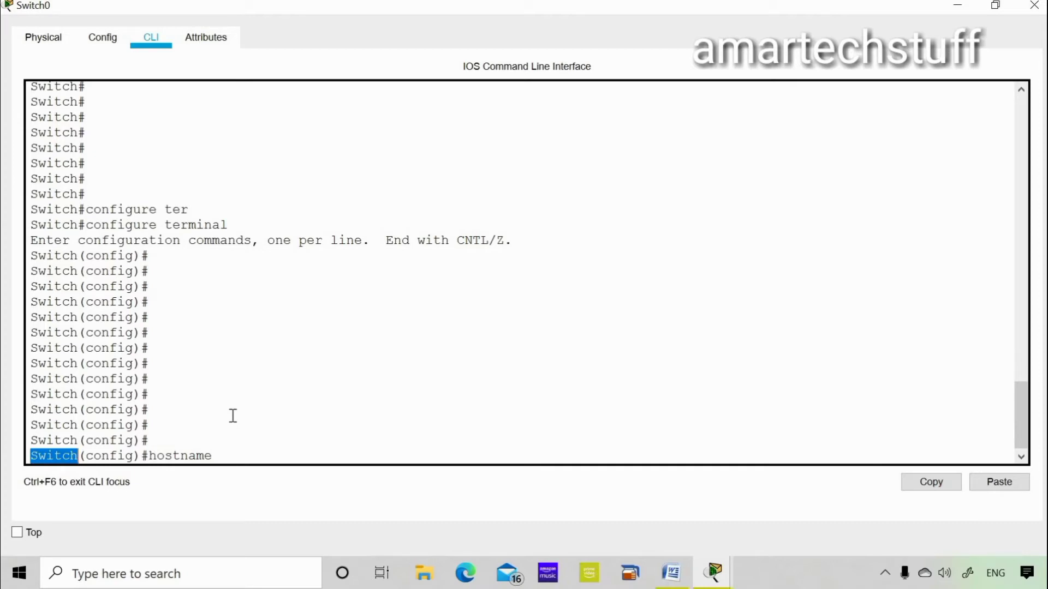
# Recopy SW1 from Word and paste it to complete the line 'hostname SW1'
pyautogui.click(673, 574)
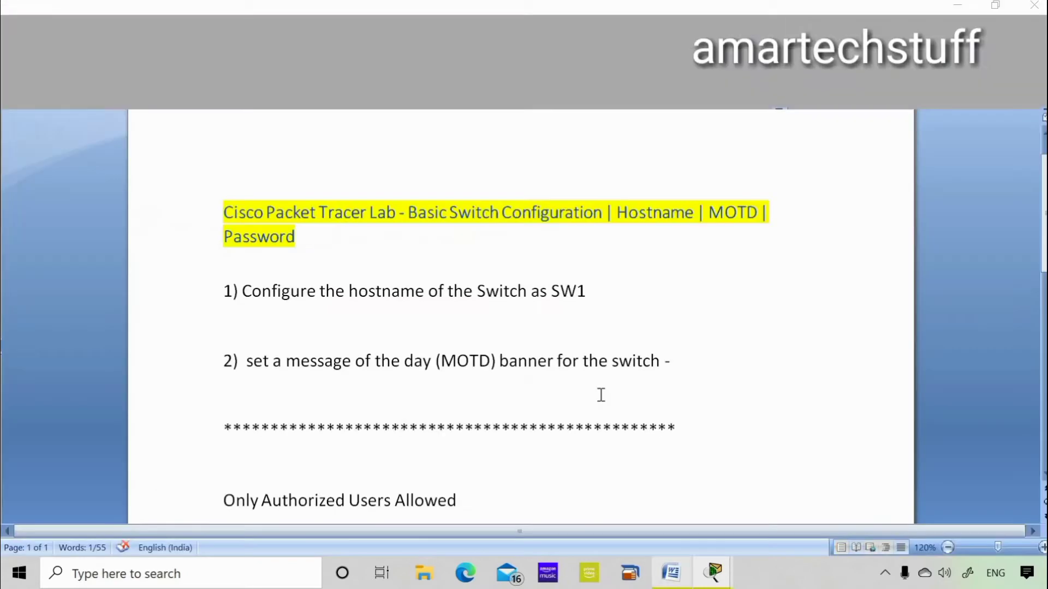
pyautogui.doubleClick(570, 308)
pyautogui.rightClick(570, 308)
pyautogui.click(596, 330)
pyautogui.click(959, 6)
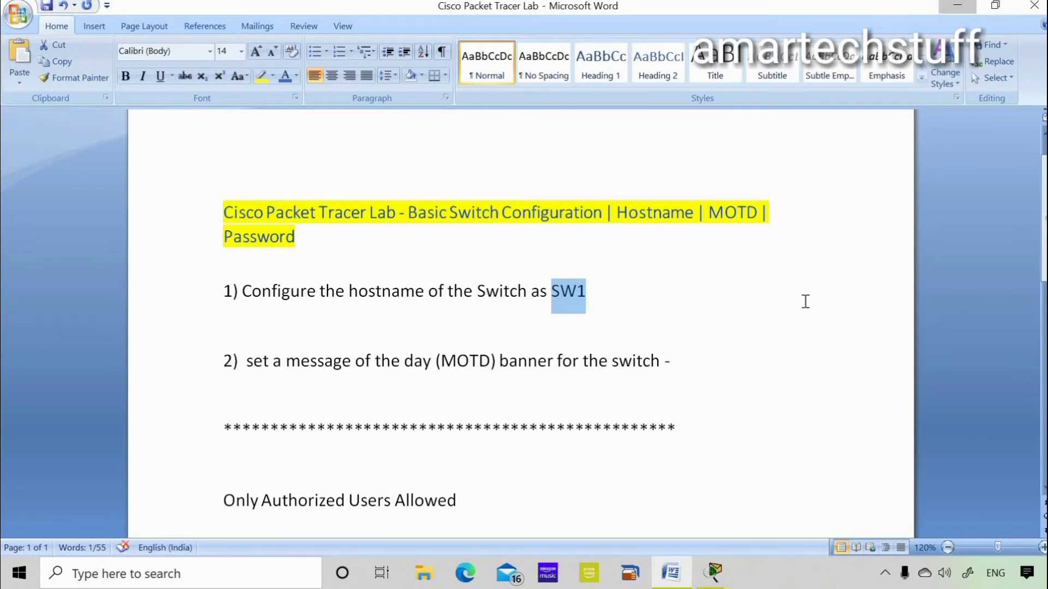
pyautogui.click(998, 488)
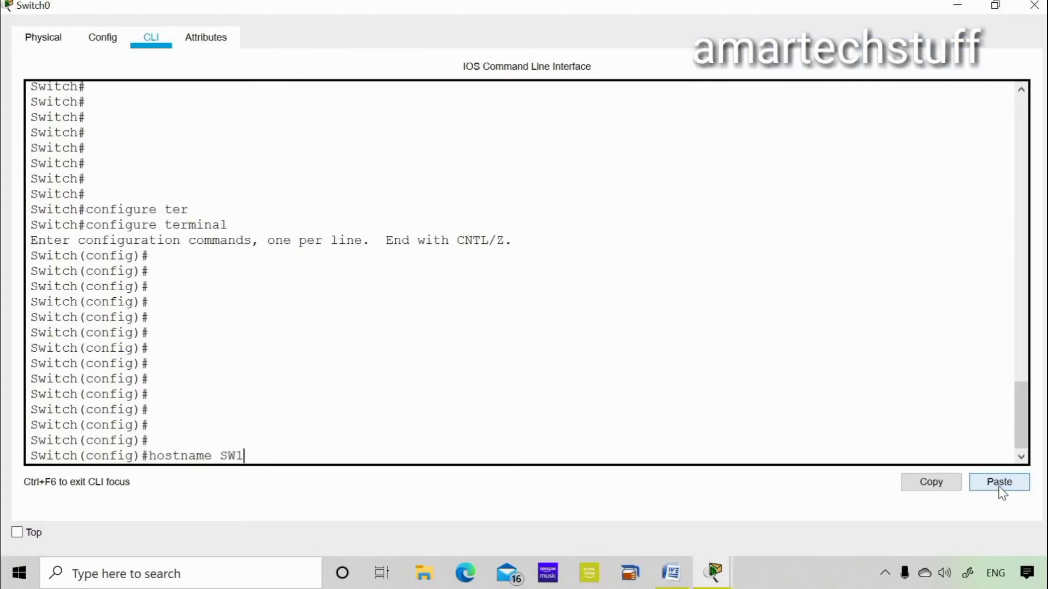
# Apply hostname SW1 and exit global configuration mode
pyautogui.press('Return')
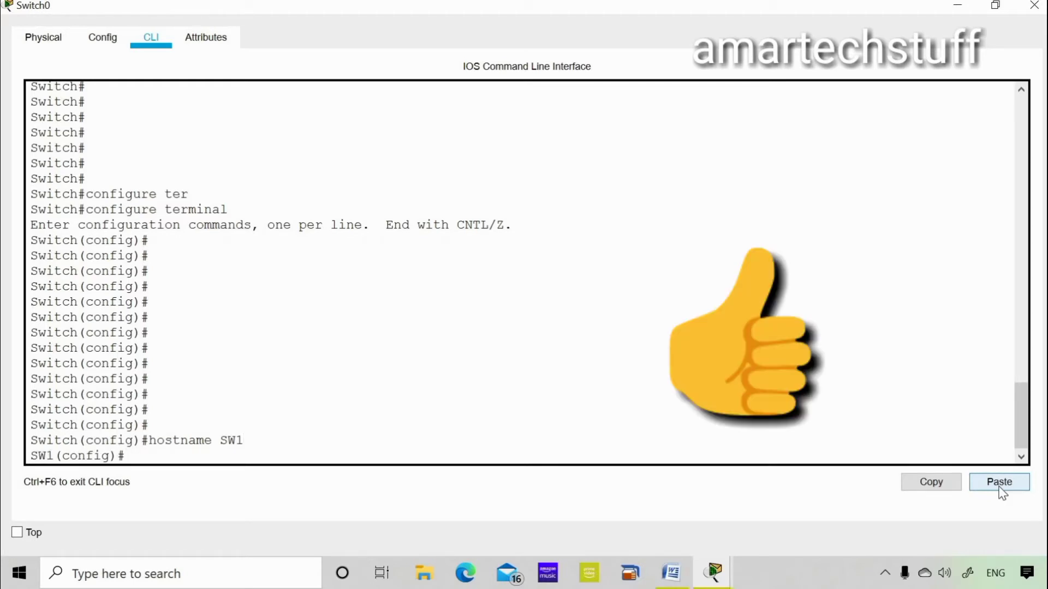
pyautogui.write('exit')
pyautogui.press('Return')
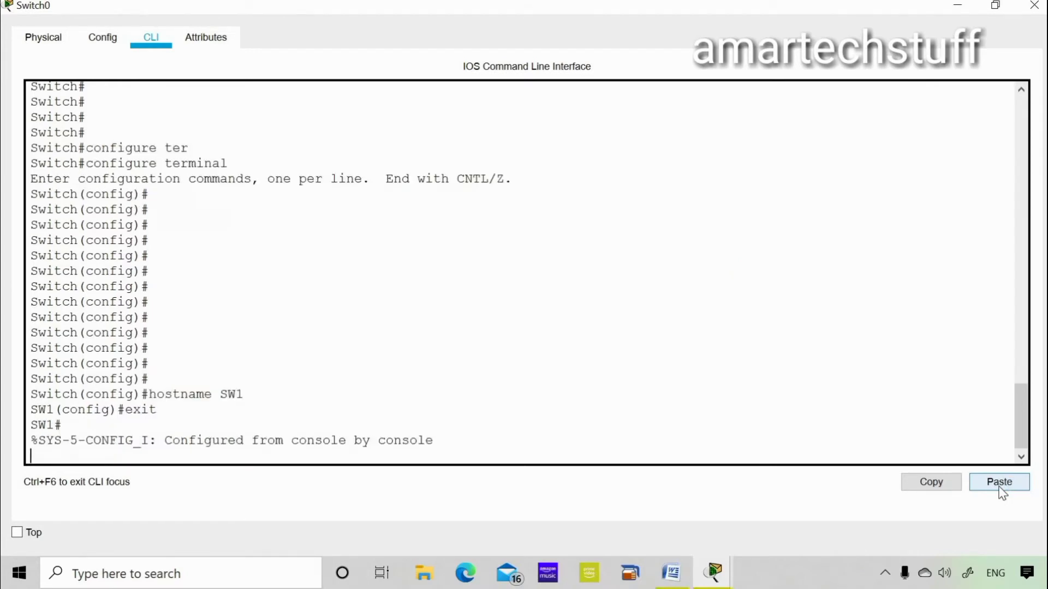
pyautogui.press('Return')
pyautogui.press('Return')
pyautogui.press('Return')
pyautogui.press('Return')
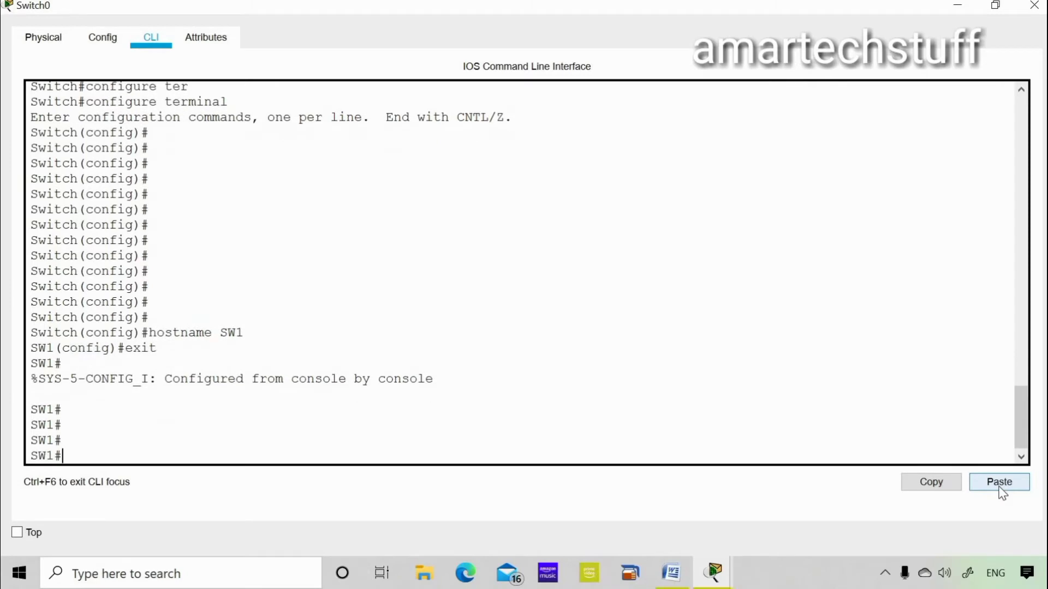
# Log out of SW1's console, log back in, and run enable to reach SW1#
pyautogui.write('exit')
pyautogui.press('Return')
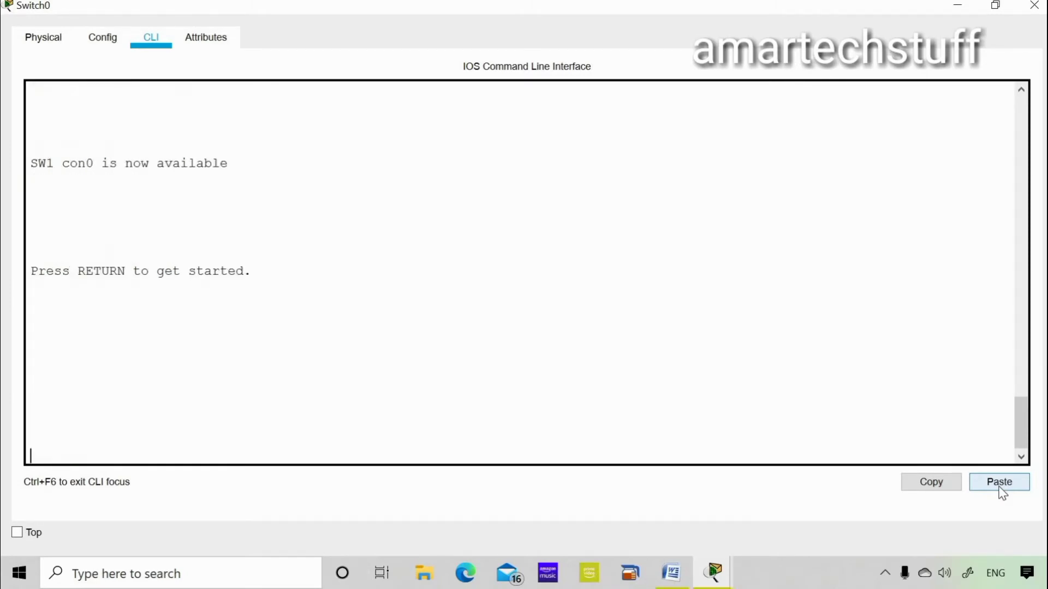
pyautogui.press('Return')
pyautogui.press('Return')
pyautogui.press('Return')
pyautogui.press('Return')
pyautogui.press('Return')
pyautogui.press('Return')
pyautogui.press('Return')
pyautogui.write('e')
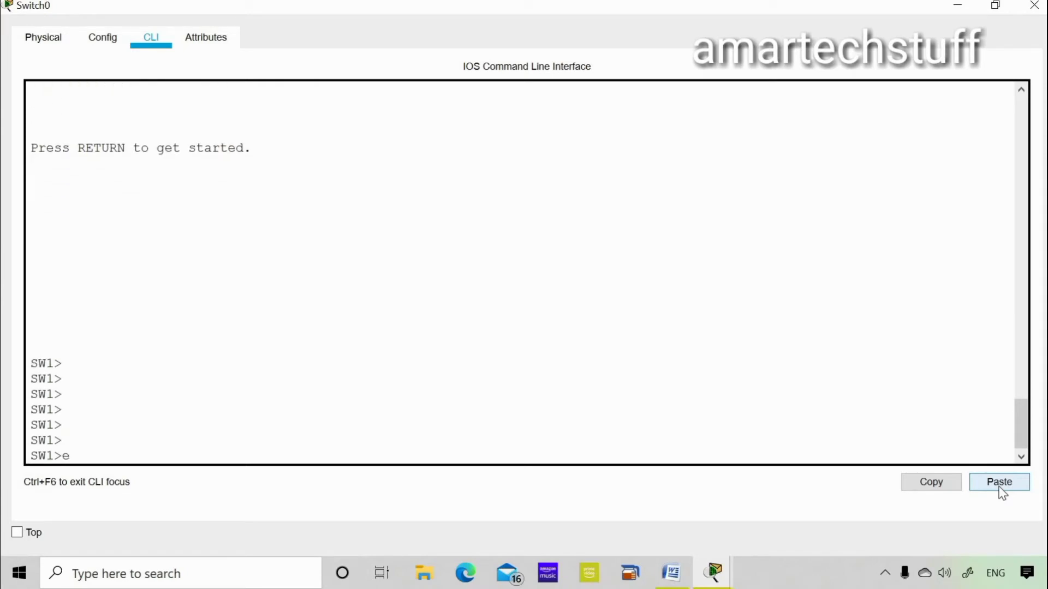
pyautogui.write('nable')
pyautogui.press('Return')
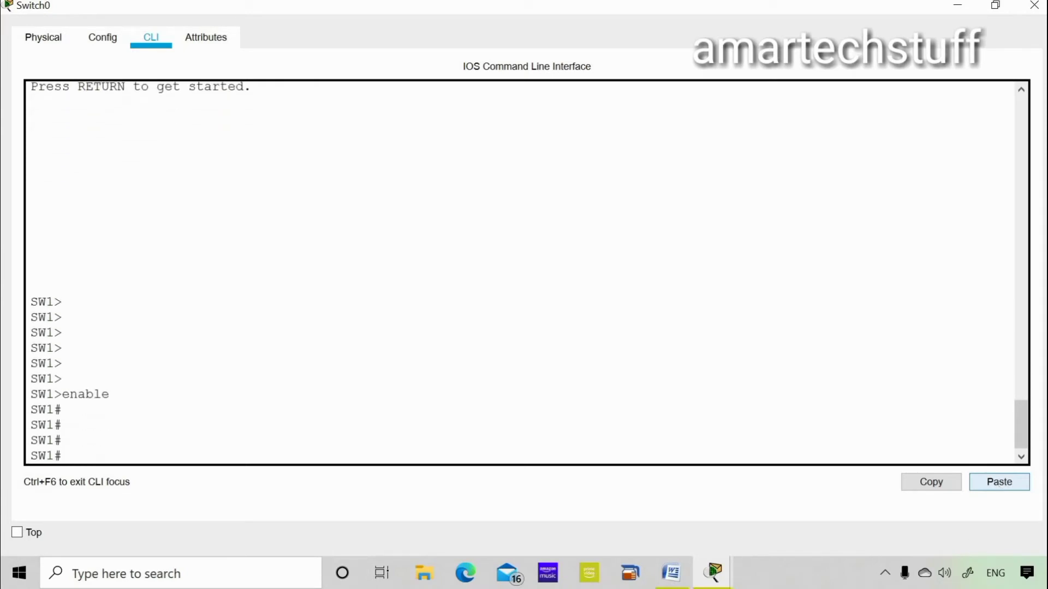
pyautogui.click(667, 574)
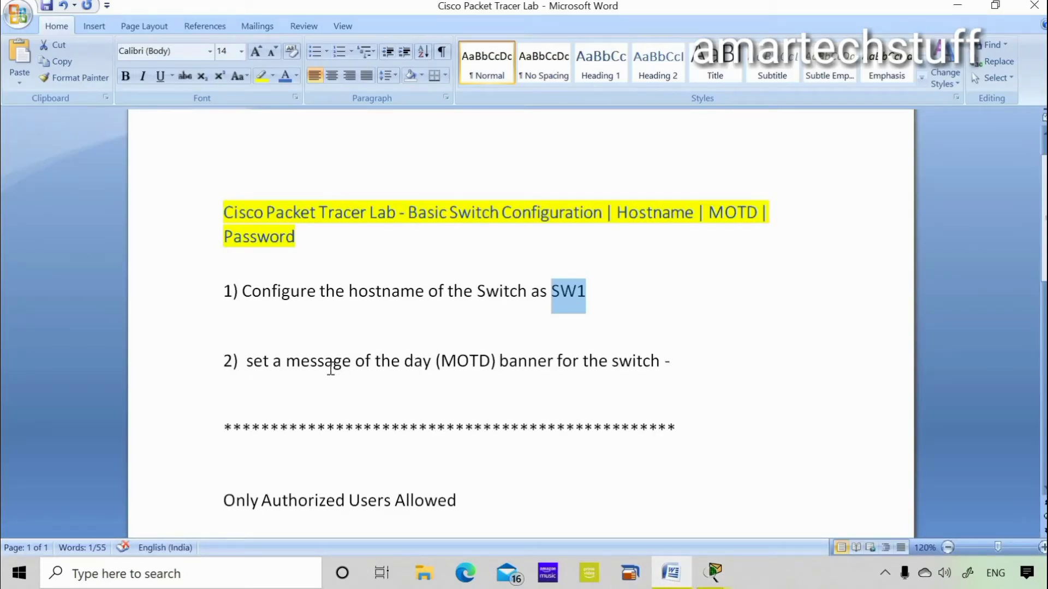
# Copy the starred 'Only Authorized Users Allowed' block from the end of the Word sheet, then return to SW1's CLI
pyautogui.click(365, 381)
pyautogui.hotkey('ctrl', 'End')
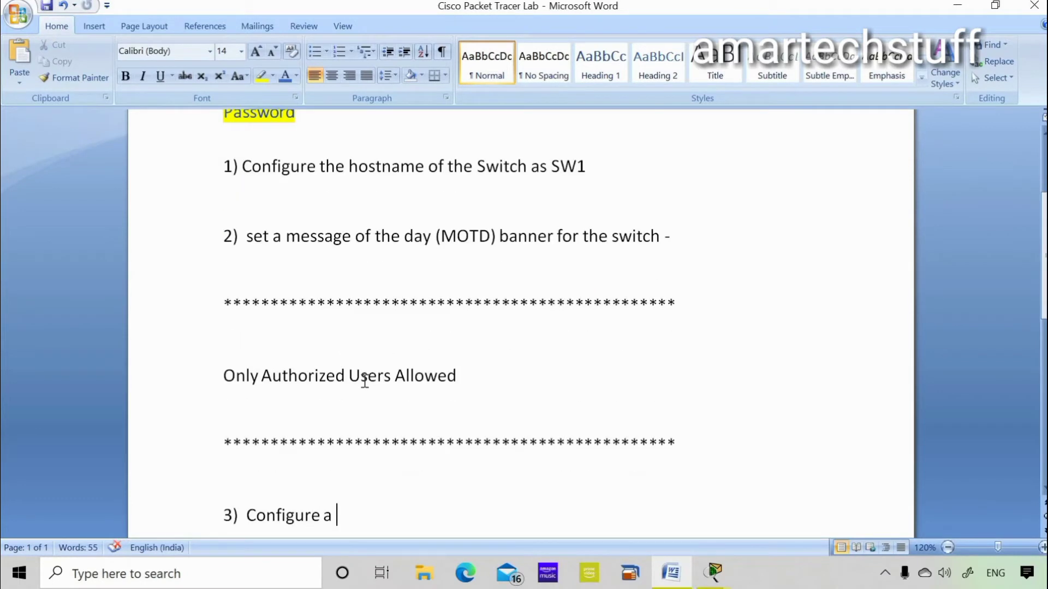
pyautogui.moveTo(222, 304); pyautogui.dragTo(656, 438)
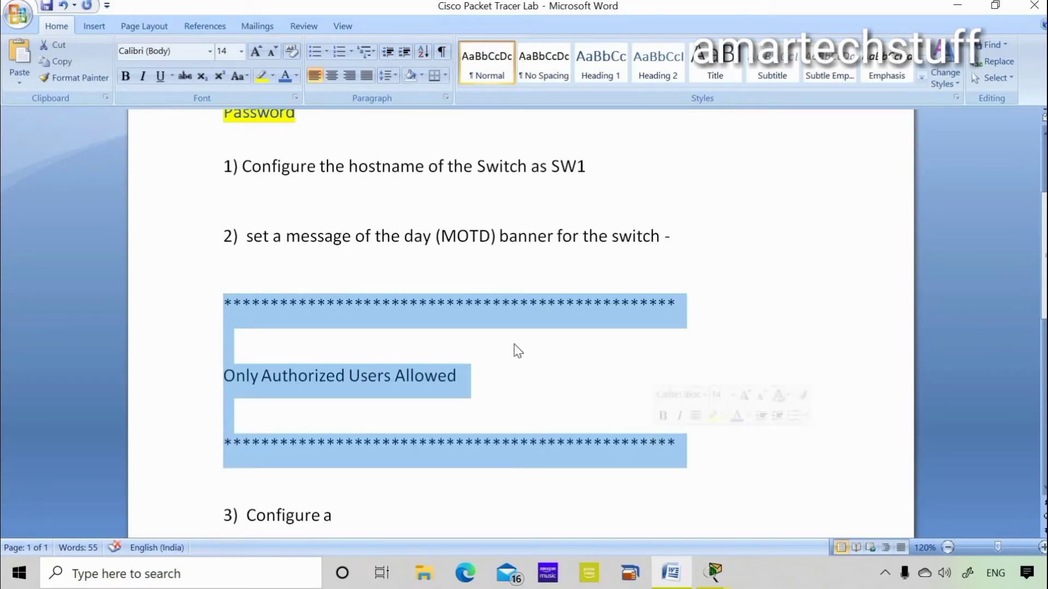
pyautogui.rightClick(489, 322)
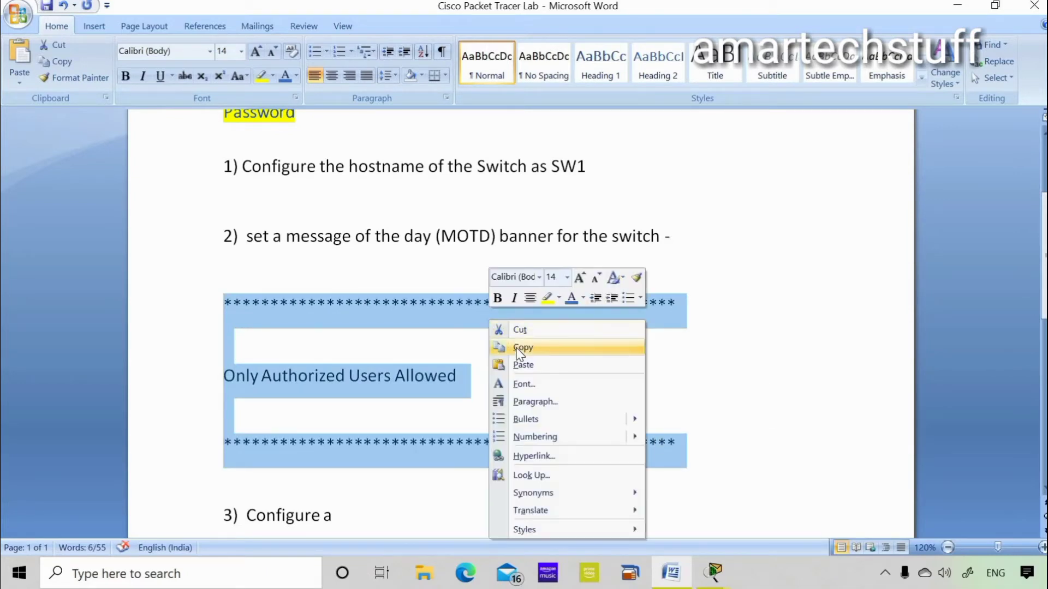
pyautogui.click(518, 352)
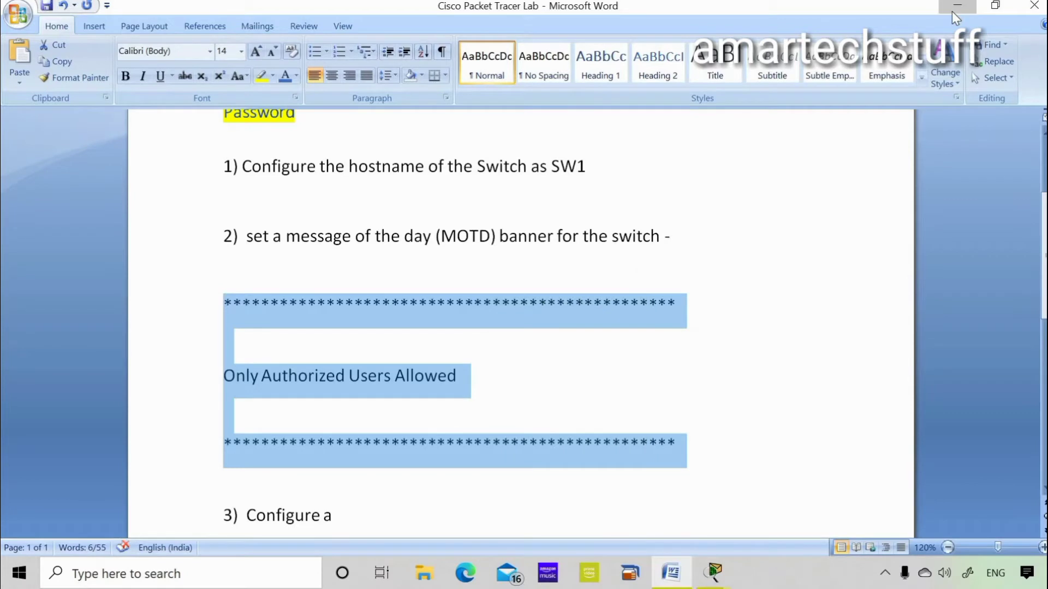
pyautogui.click(952, 12)
pyautogui.press('Return')
pyautogui.press('Return')
pyautogui.press('Return')
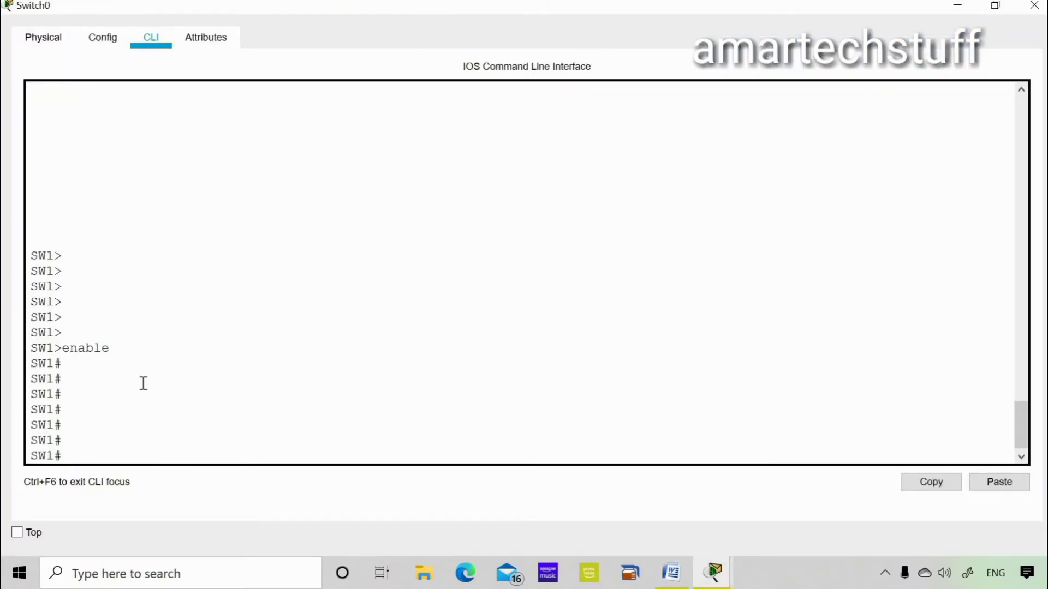
# Enter global configuration mode on SW1 with config t
pyautogui.write('config t')
pyautogui.press('Return')
pyautogui.press('Return')
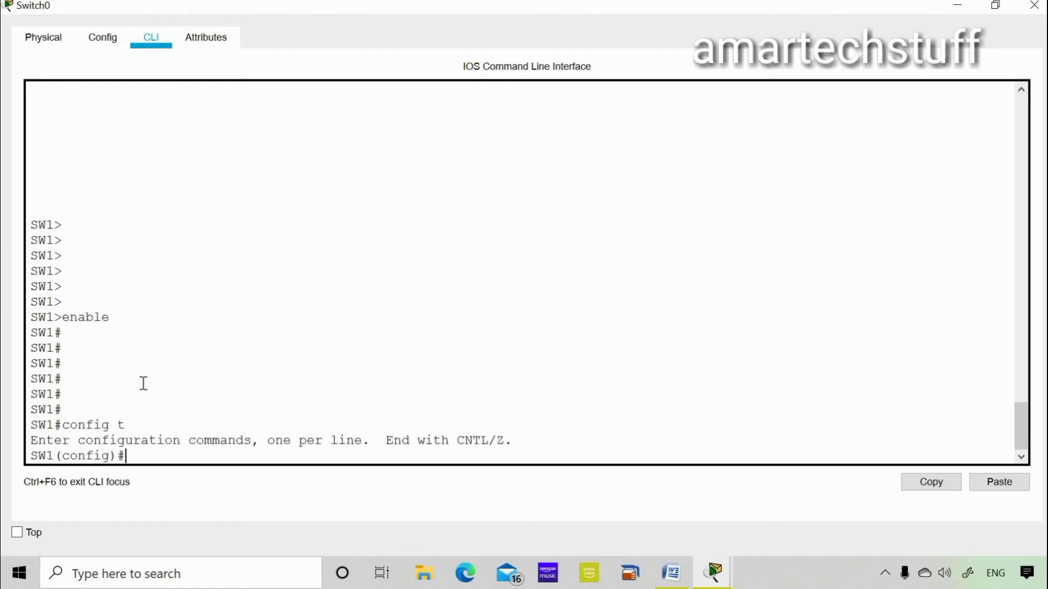
pyautogui.press('Return')
pyautogui.press('Return')
pyautogui.press('Return')
pyautogui.press('Return')
pyautogui.press('Return')
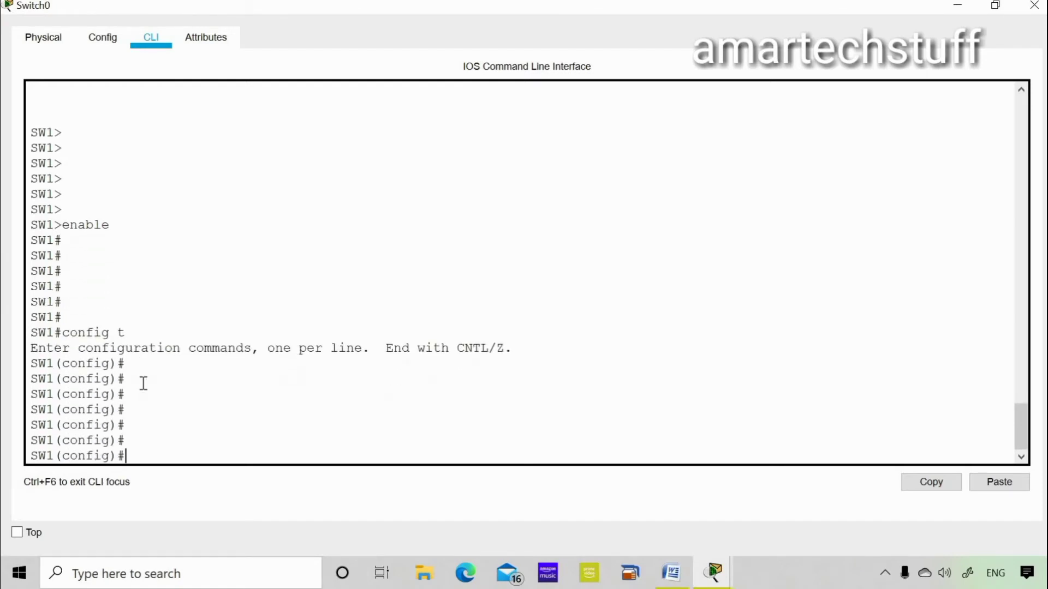
# Start a MOTD banner with 'banner motd $', checking the ? help on the way
pyautogui.write('bann')
pyautogui.press('Tab')
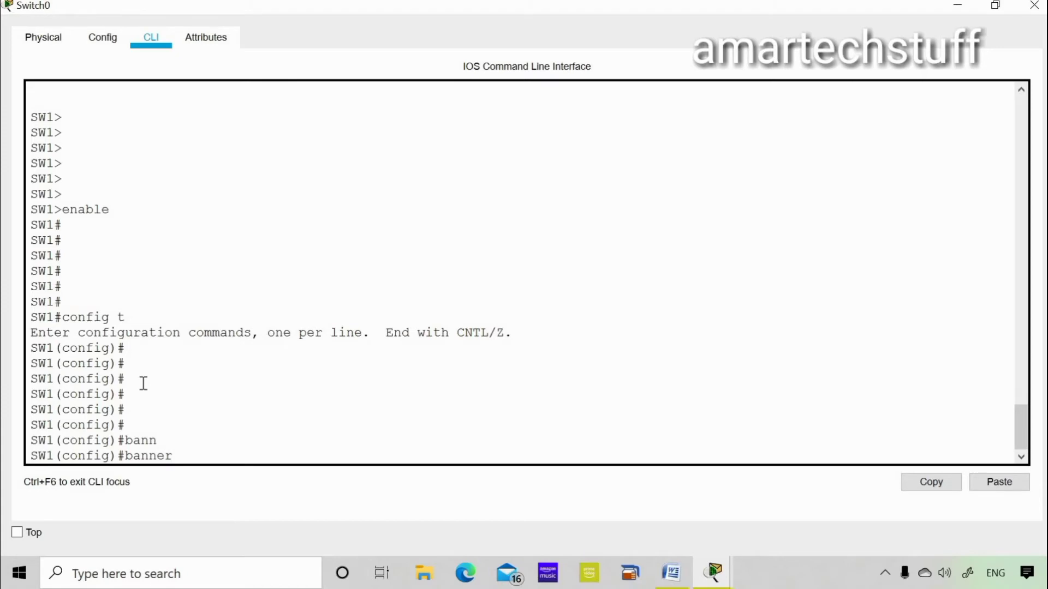
pyautogui.write('?')
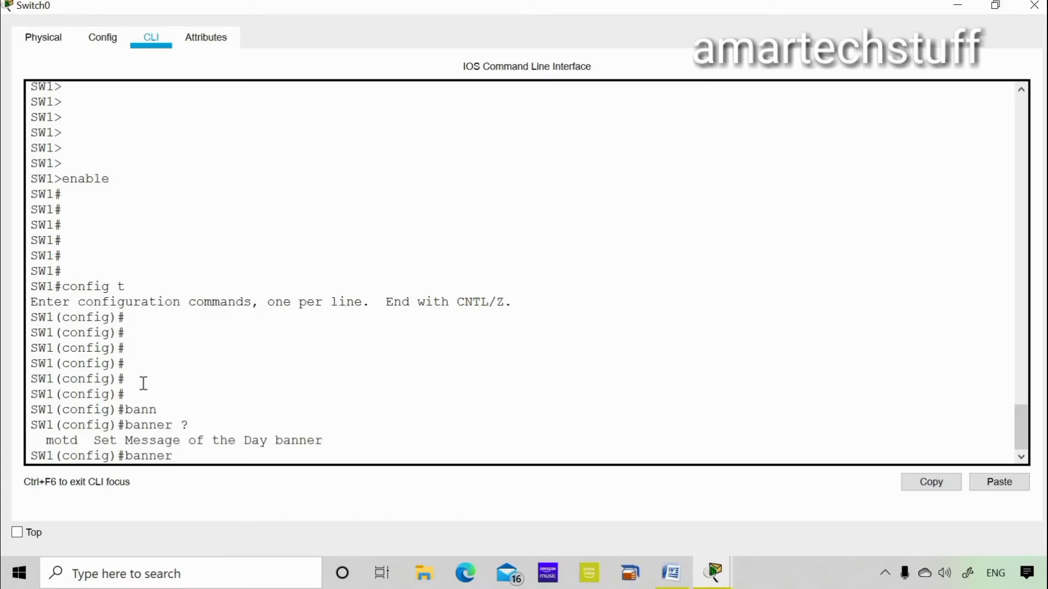
pyautogui.write('mot')
pyautogui.write('d ?')
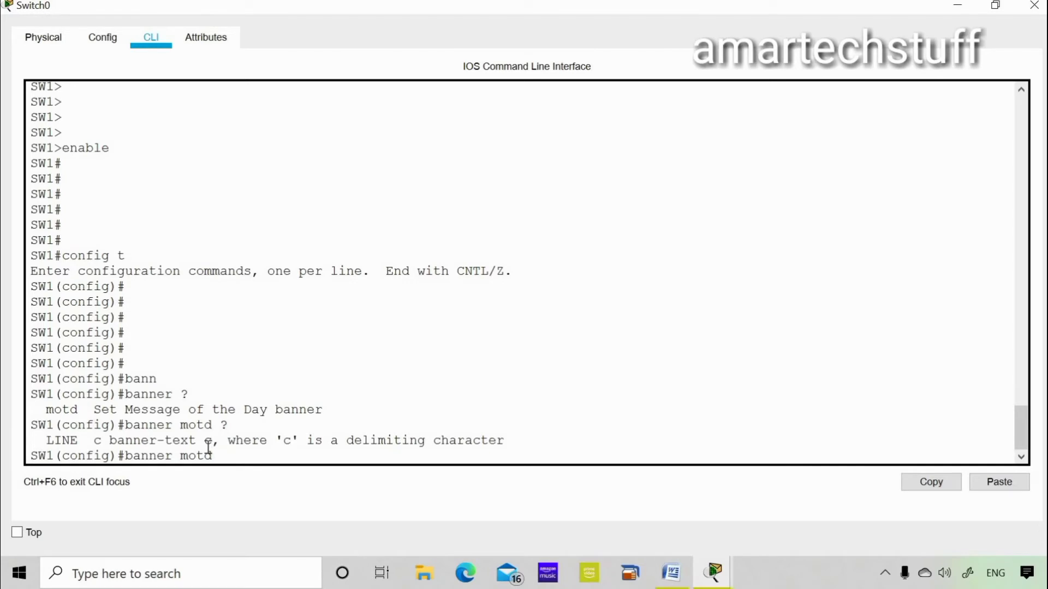
pyautogui.write('$')
pyautogui.press('Return')
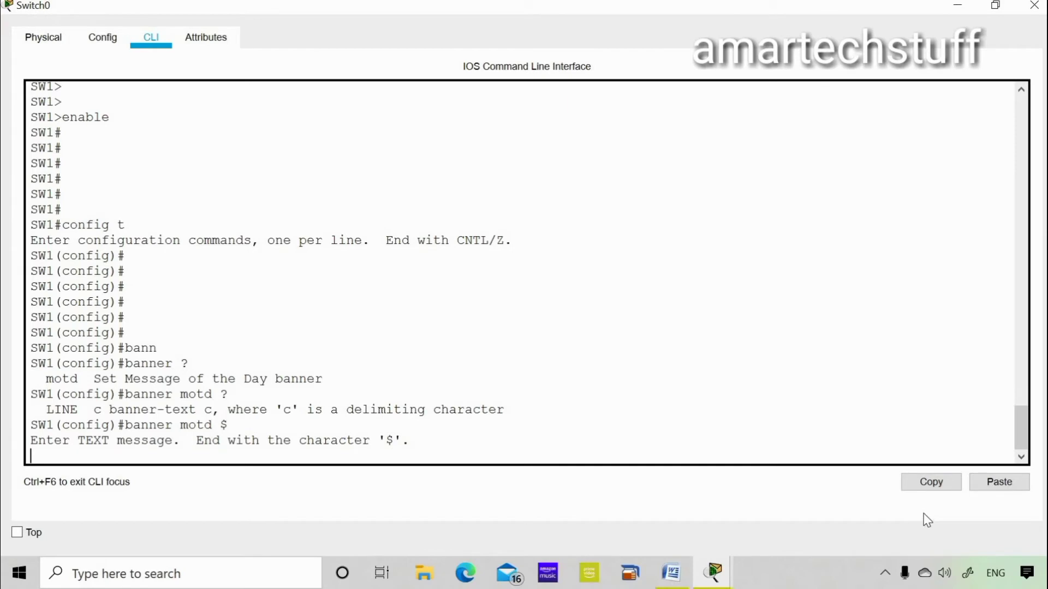
# Paste the starred banner text and close it with the $ delimiter
pyautogui.click(993, 483)
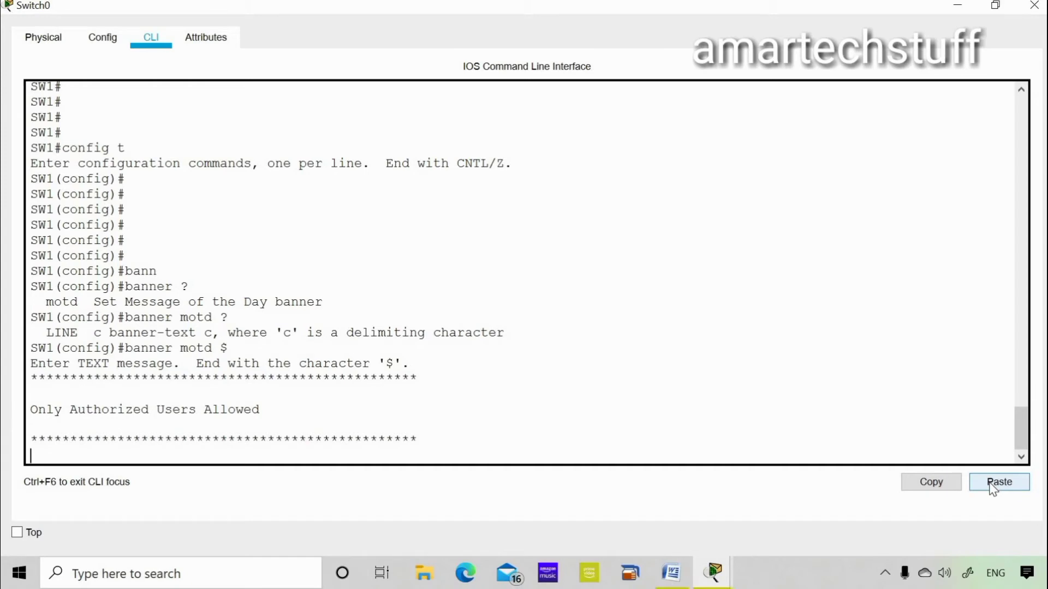
pyautogui.write('$')
pyautogui.press('Return')
pyautogui.press('Return')
pyautogui.press('Return')
pyautogui.press('Return')
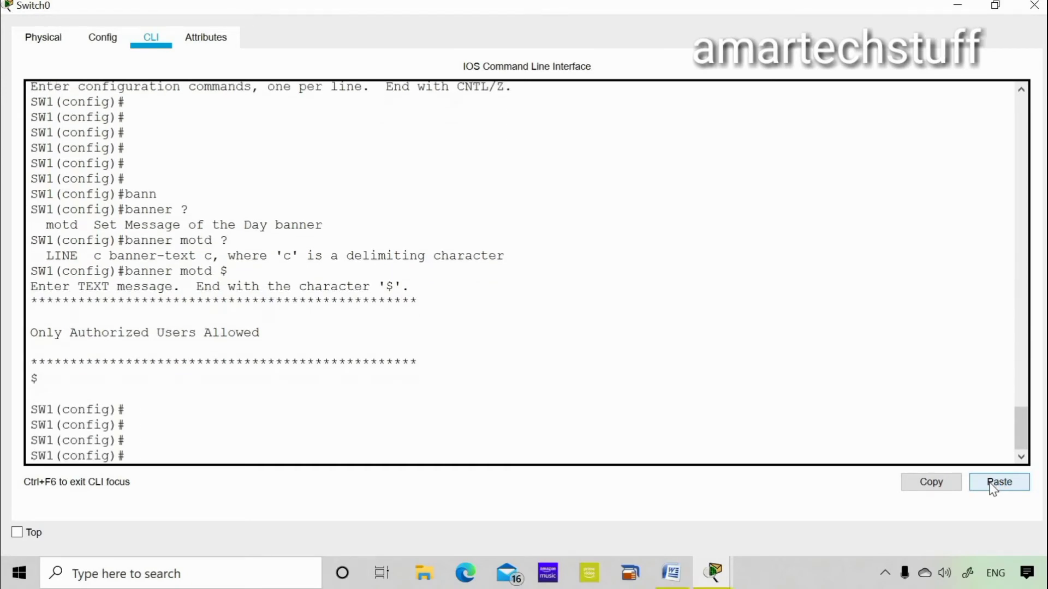
# Exit configuration mode, log out, and log back in to see the new banner
pyautogui.write('exit')
pyautogui.press('Return')
pyautogui.press('Return')
pyautogui.press('Return')
pyautogui.press('Return')
pyautogui.press('Return')
pyautogui.write('exit')
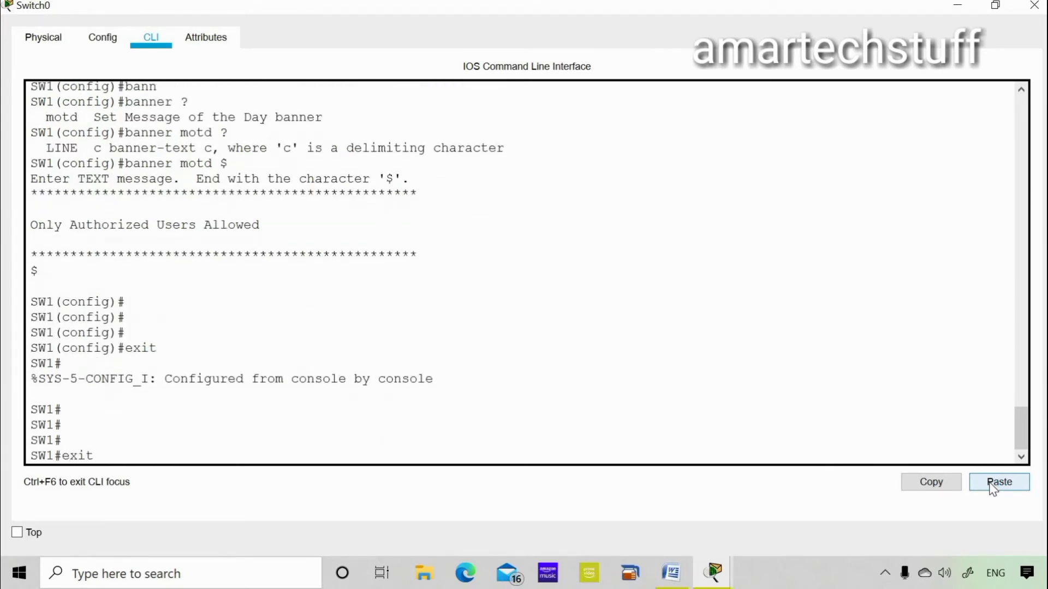
pyautogui.press('Return')
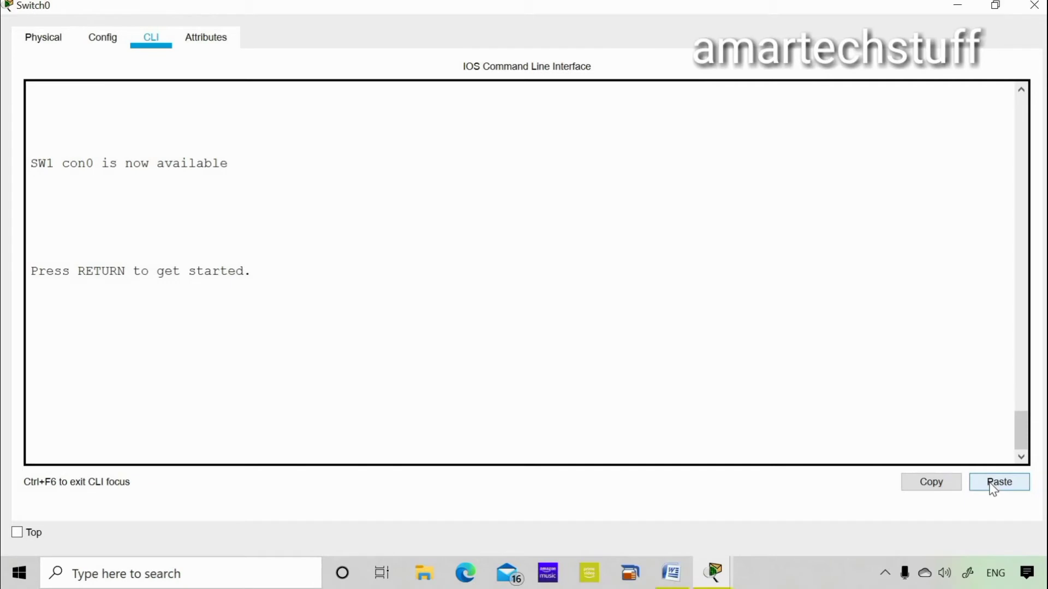
pyautogui.press('Return')
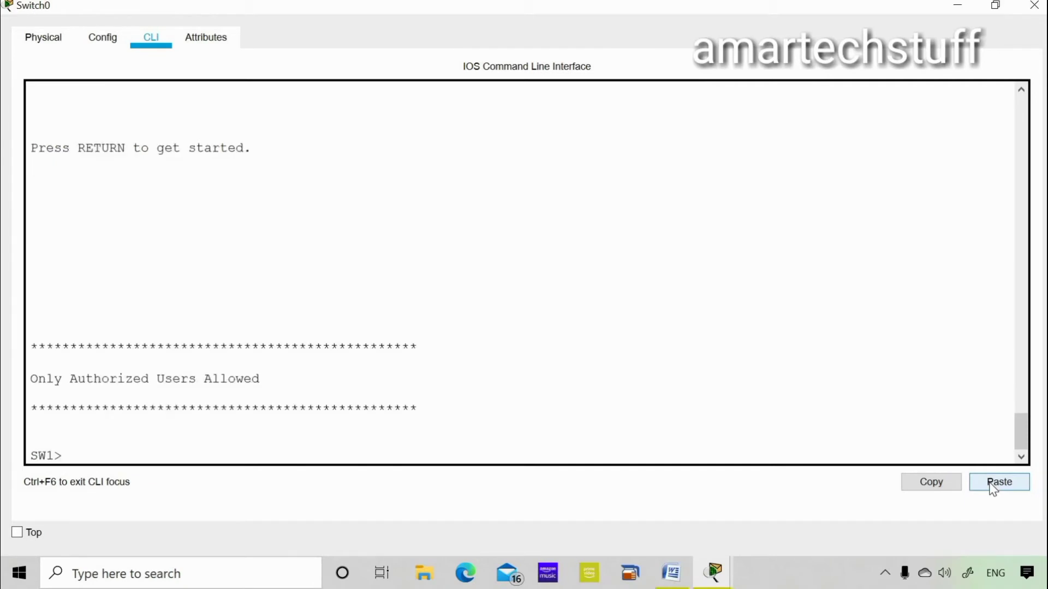
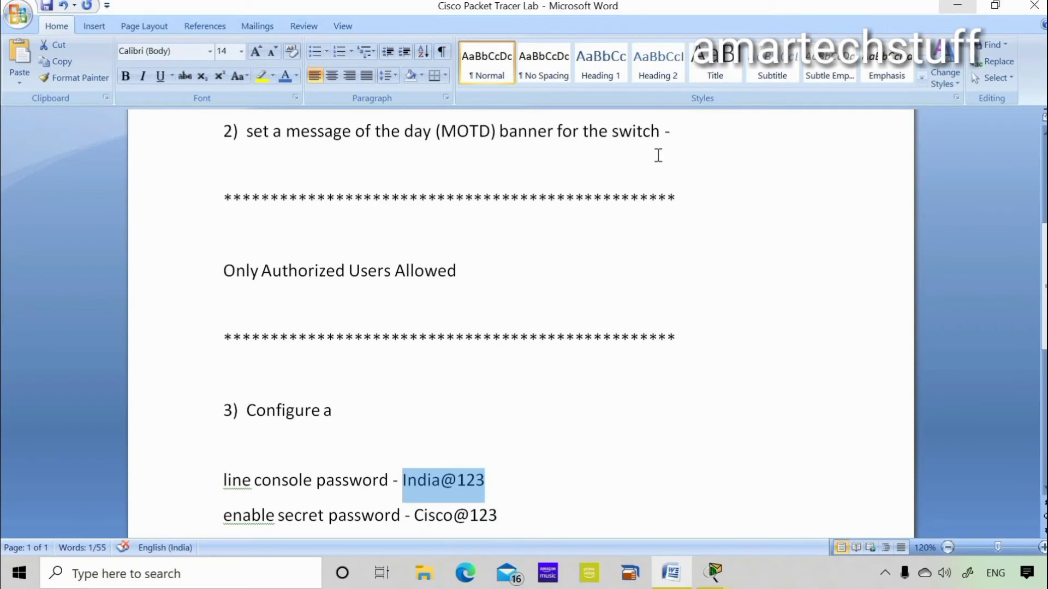
# Enter privileged mode and page through SW1's running configuration, marking the console line entry
pyautogui.write('s')
pyautogui.press('BackSpace')
pyautogui.write('en')
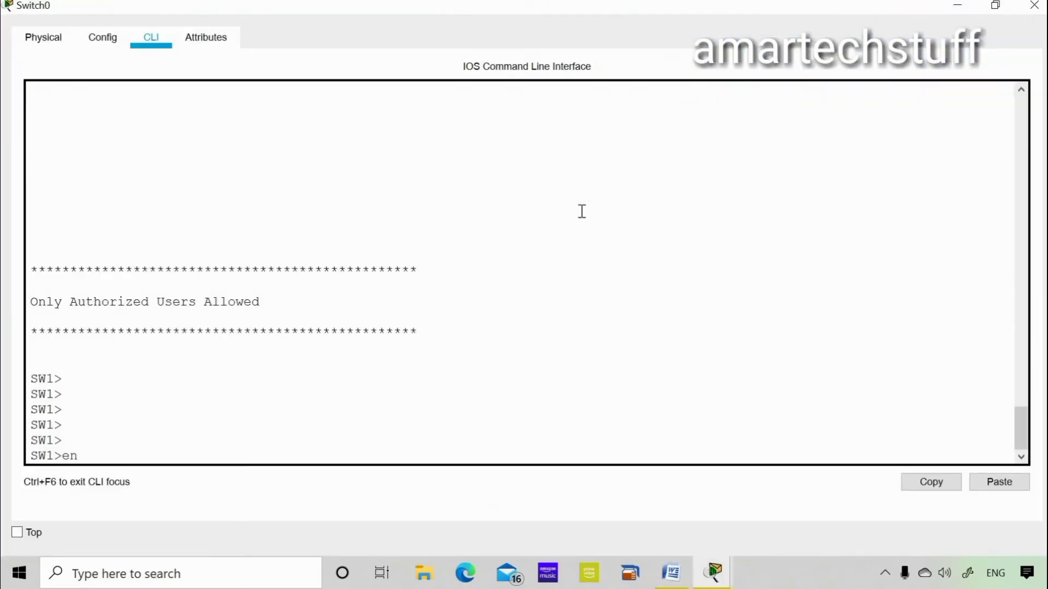
pyautogui.press('Return')
pyautogui.press('Return')
pyautogui.press('Return')
pyautogui.press('Return')
pyautogui.press('Return')
pyautogui.press('Return')
pyautogui.write('sh run')
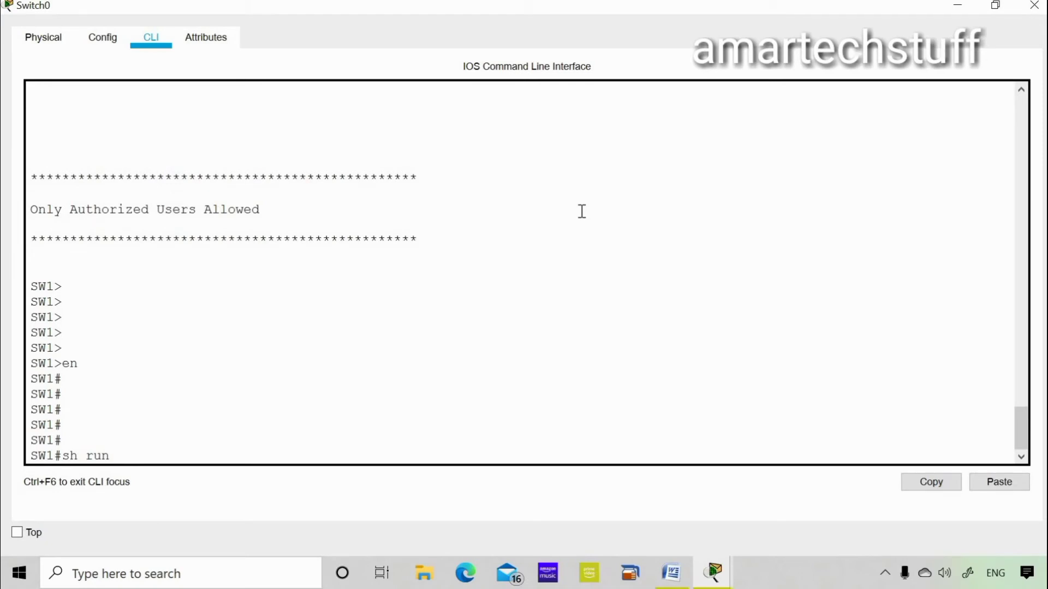
pyautogui.press('Return')
pyautogui.press('space')
pyautogui.press('space')
pyautogui.press('space')
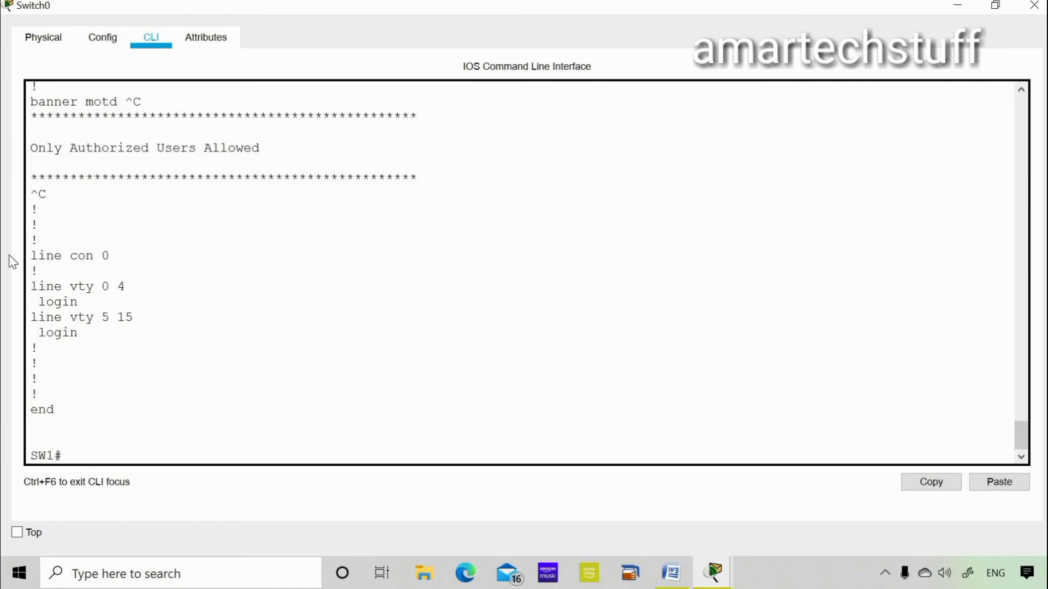
pyautogui.moveTo(110, 256); pyautogui.dragTo(44, 259)
# Enter global configuration mode with config t
pyautogui.click(96, 310)
pyautogui.write('config t')
pyautogui.press('Return')
pyautogui.press('Return')
pyautogui.press('Return')
pyautogui.press('Return')
pyautogui.press('Return')
pyautogui.press('Return')
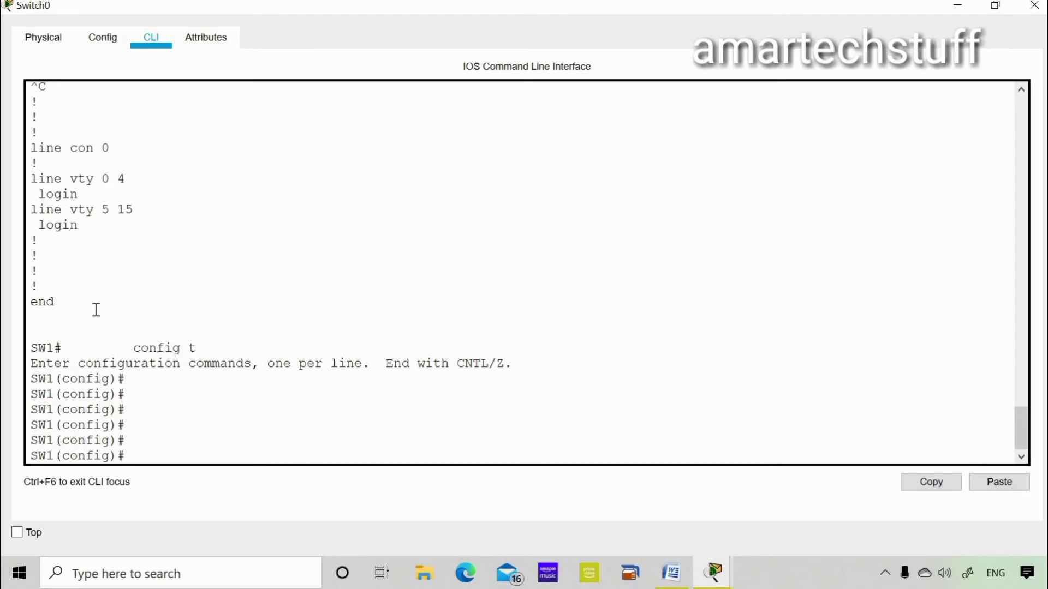
# On line con 0, set the pasted lab console password, require login, and exit
pyautogui.write('line con 0')
pyautogui.press('Return')
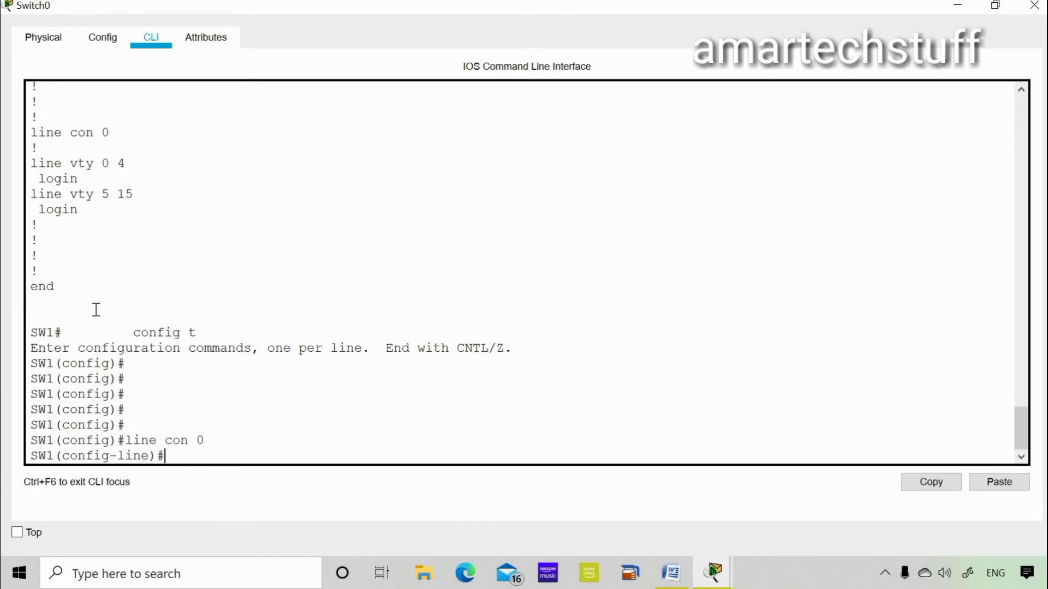
pyautogui.press('Return')
pyautogui.press('Return')
pyautogui.press('Return')
pyautogui.press('Return')
pyautogui.write('password')
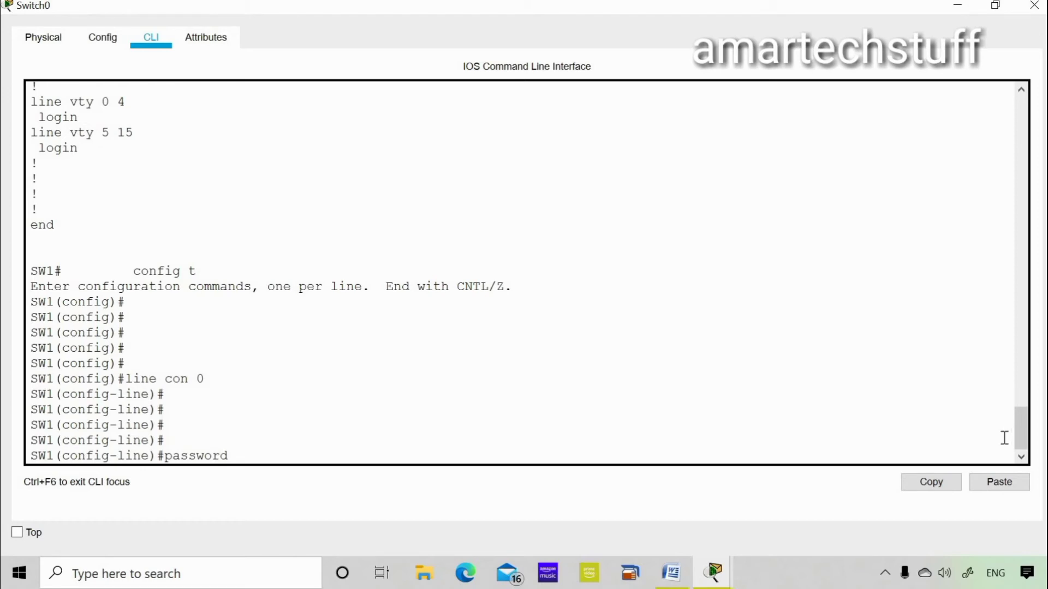
pyautogui.click(1001, 484)
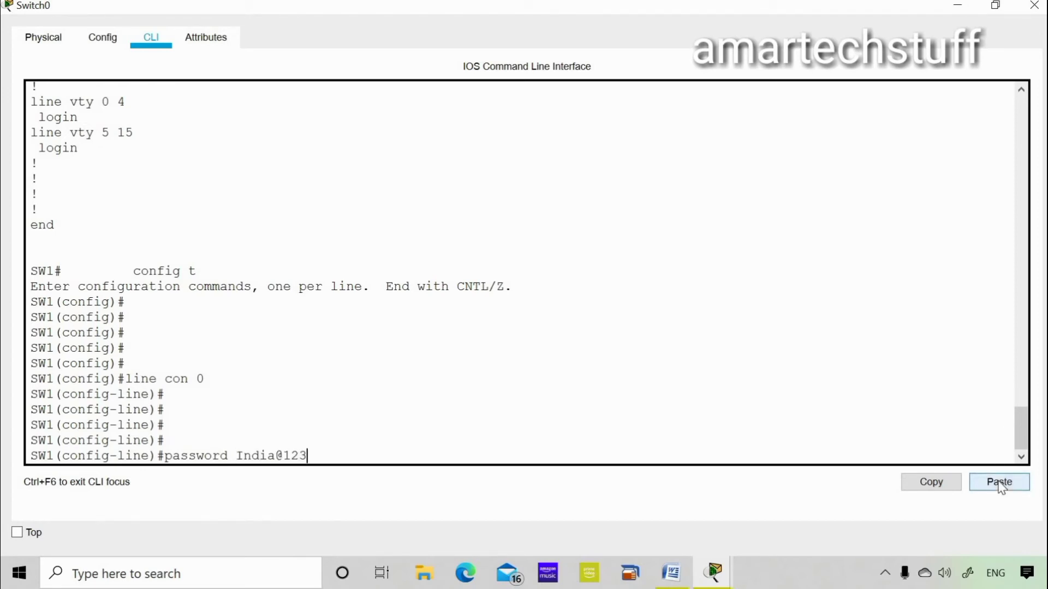
pyautogui.press('Return')
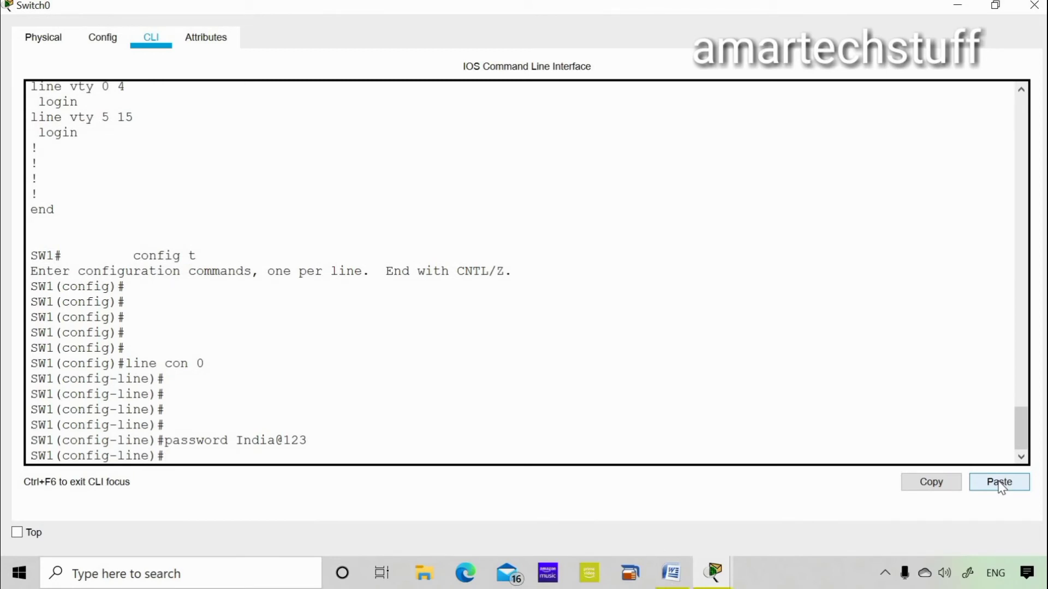
pyautogui.write('login')
pyautogui.press('Return')
pyautogui.press('Return')
pyautogui.press('Return')
pyautogui.write('exit')
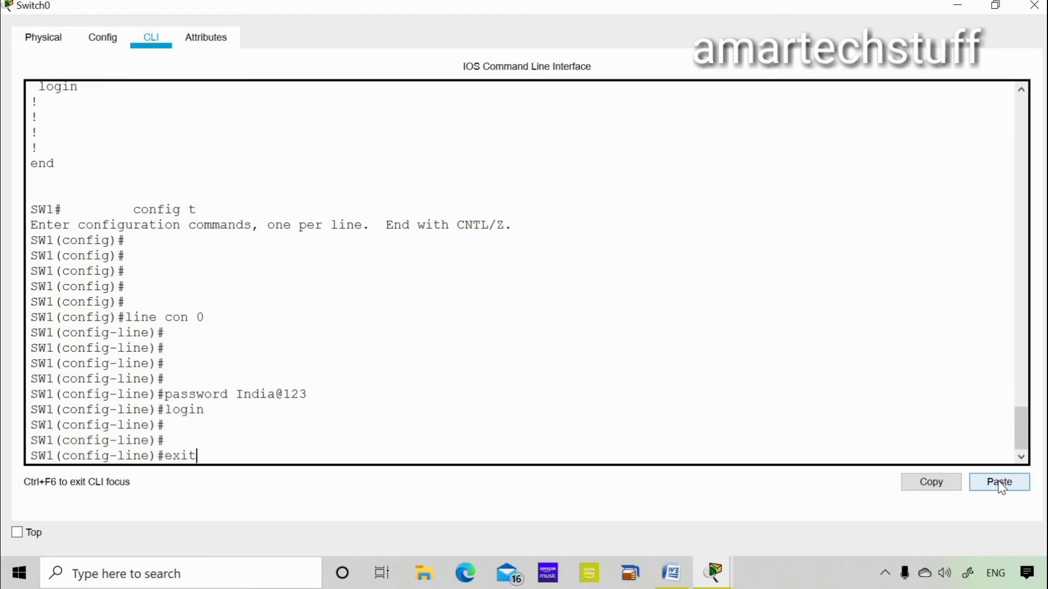
pyautogui.press('Return')
pyautogui.press('Return')
pyautogui.press('Return')
pyautogui.press('Return')
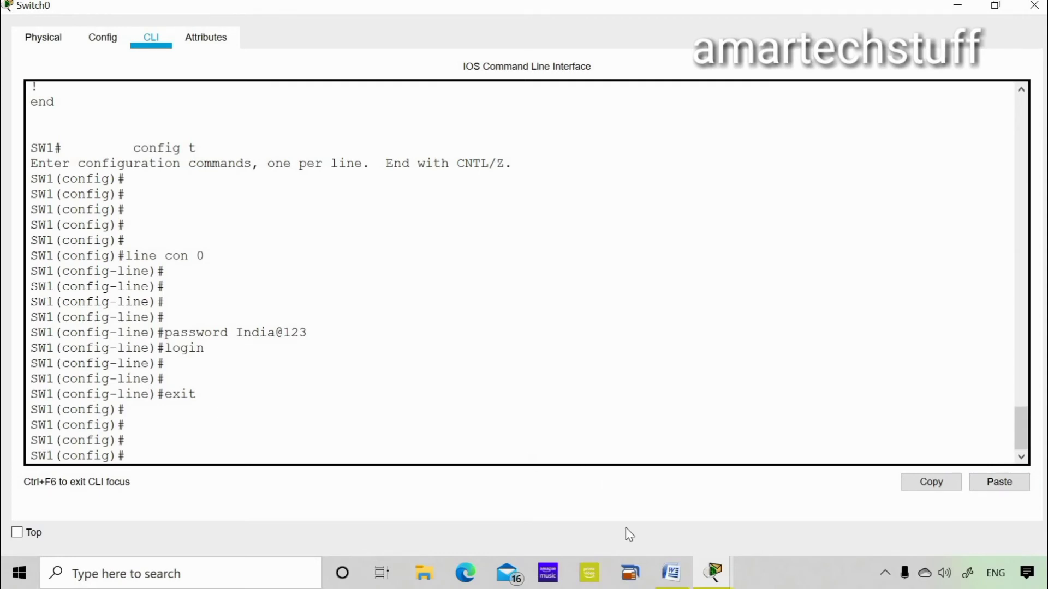
pyautogui.click(681, 583)
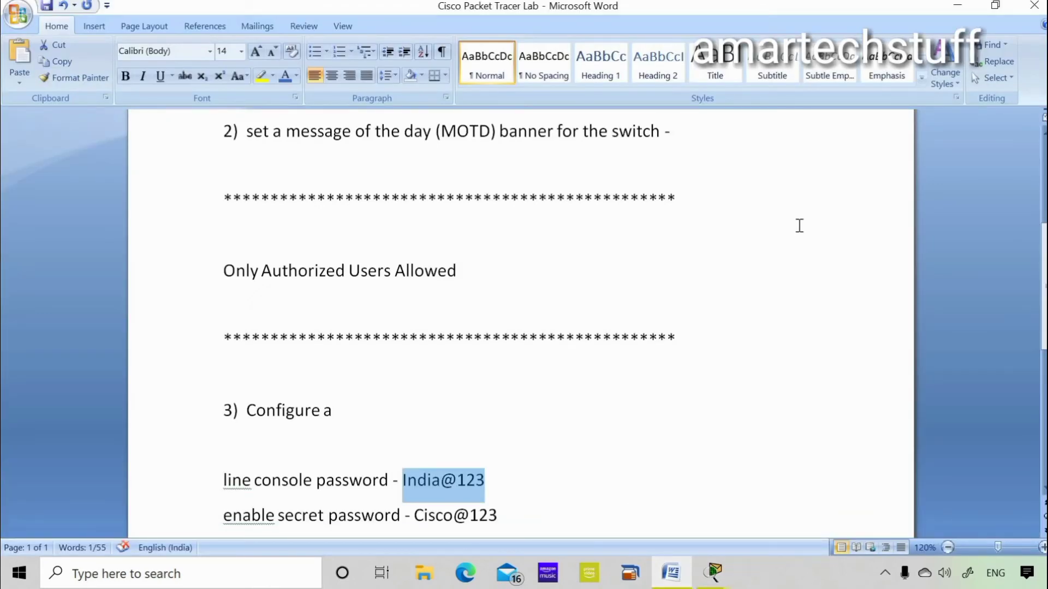
# Start the enable secret command in SW1's CLI, erasing a wrongly pasted password
pyautogui.click(958, 8)
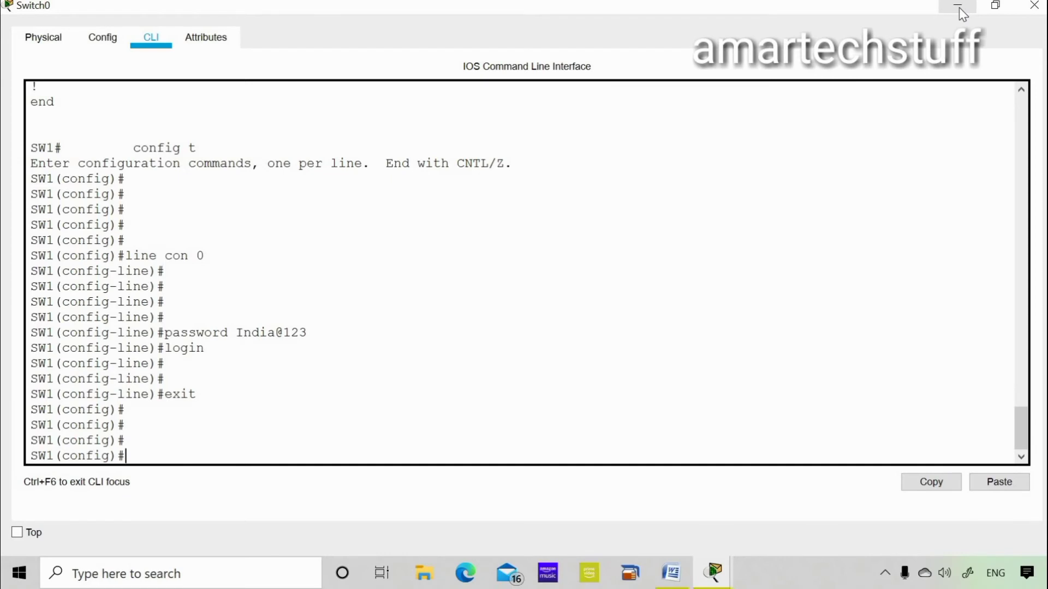
pyautogui.write('enable se')
pyautogui.press('Tab')
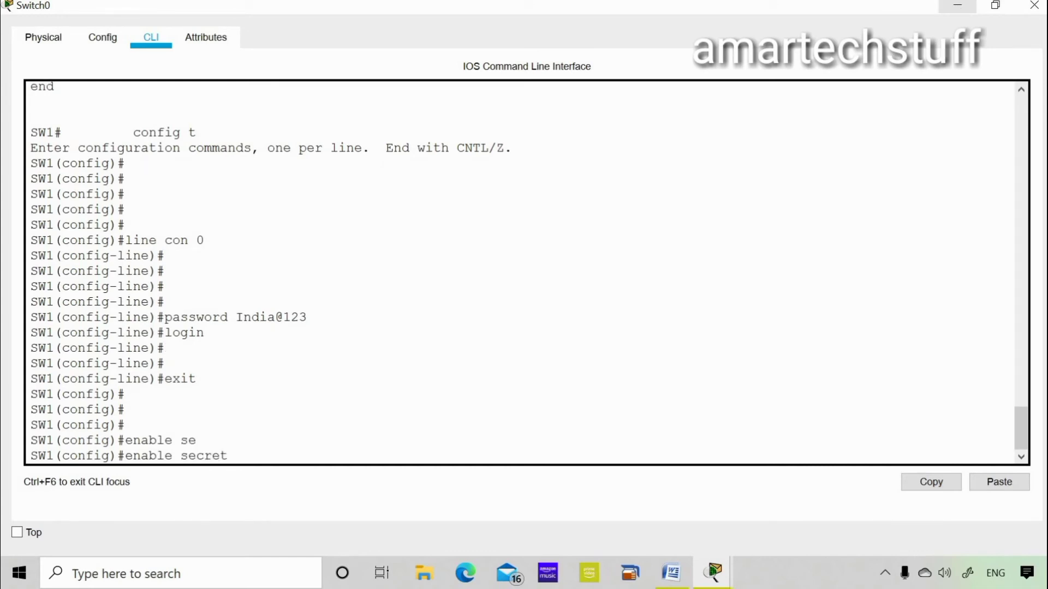
pyautogui.click(990, 490)
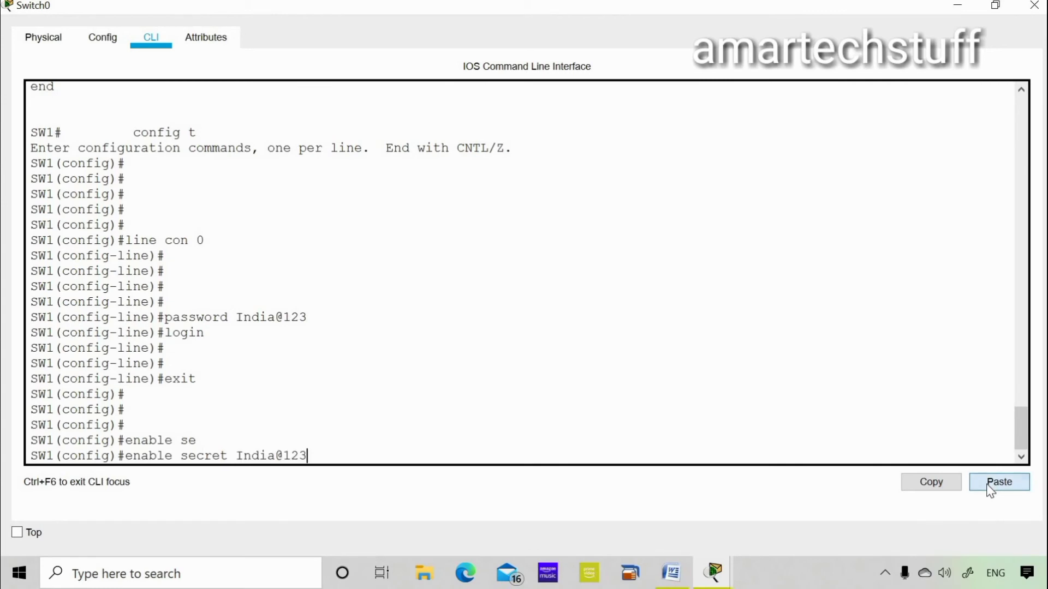
pyautogui.press('BackSpace')
pyautogui.press('BackSpace')
pyautogui.press('BackSpace')
pyautogui.press('BackSpace')
pyautogui.press('BackSpace')
pyautogui.press('BackSpace')
pyautogui.press('BackSpace')
# Copy the enable secret password from the lab sheet and apply it on SW1
pyautogui.click(673, 582)
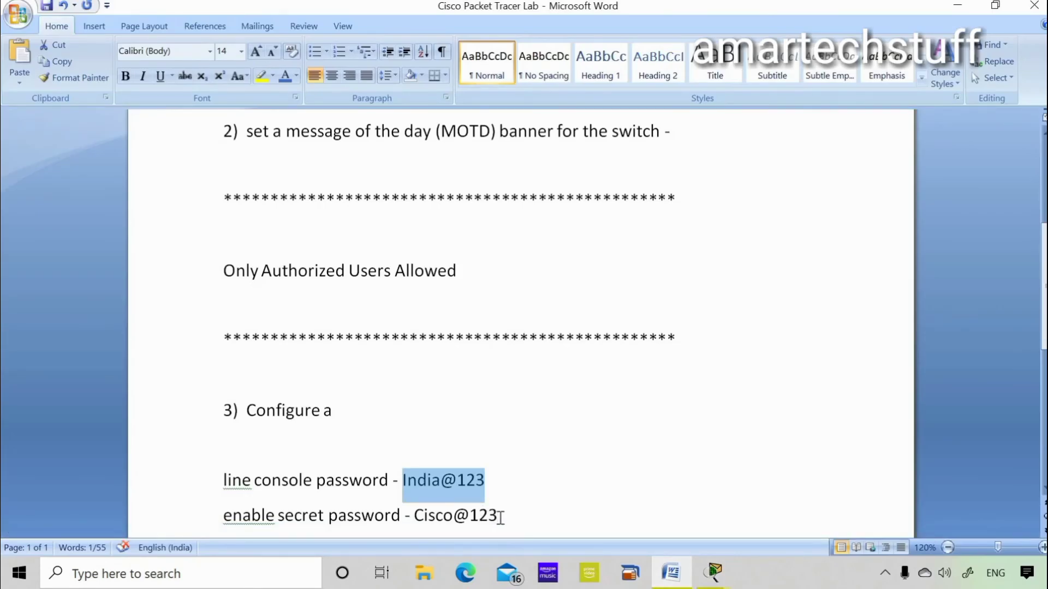
pyautogui.moveTo(497, 517); pyautogui.dragTo(424, 518)
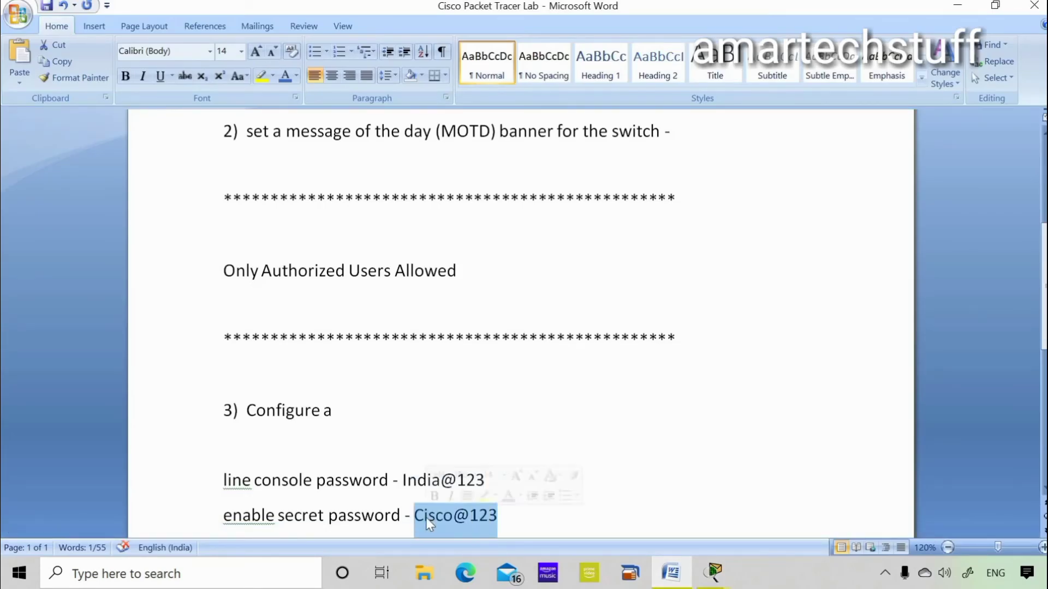
pyautogui.rightClick(426, 518)
pyautogui.click(459, 326)
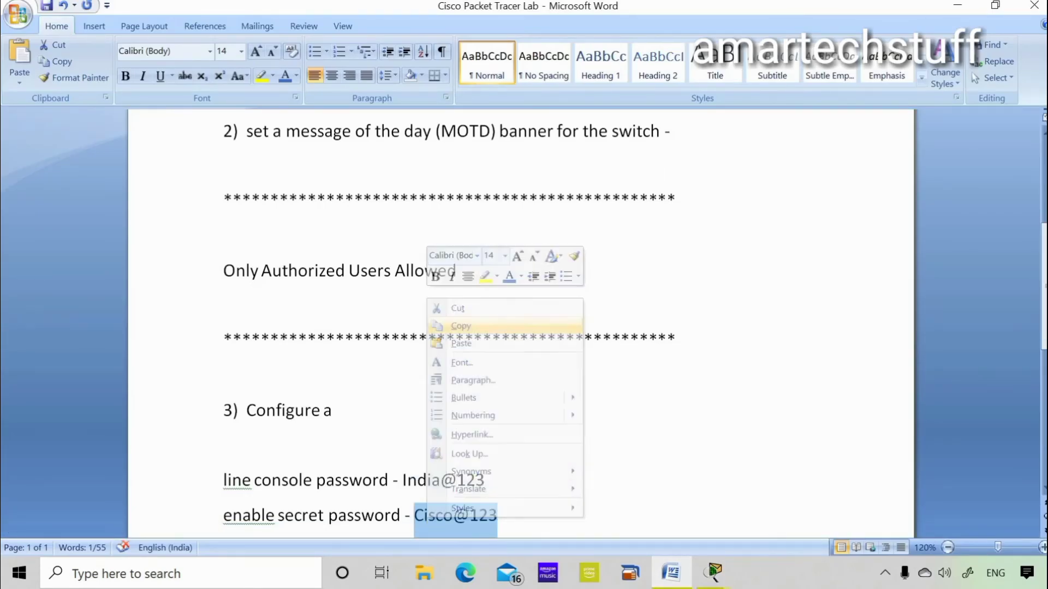
pyautogui.click(956, 7)
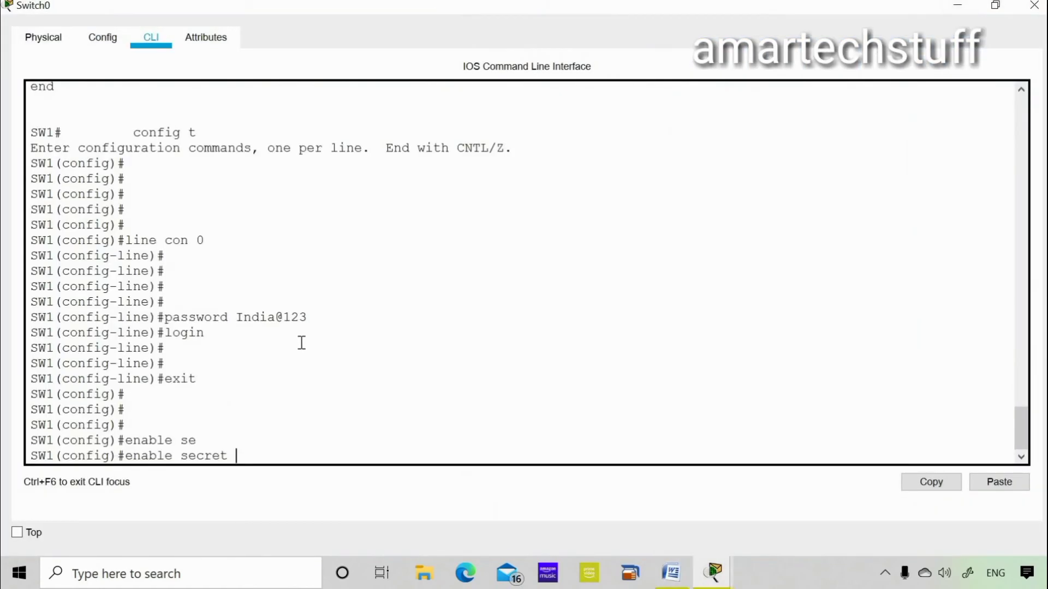
pyautogui.click(999, 482)
pyautogui.press('Return')
# Exit configuration mode and log out of the console session
pyautogui.press('Return')
pyautogui.press('Return')
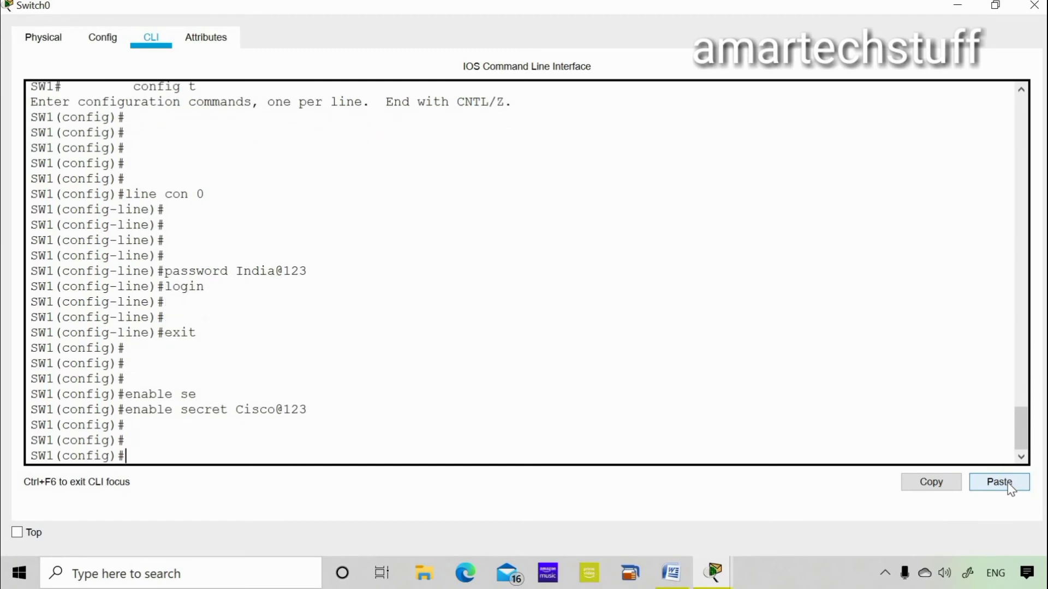
pyautogui.write('exit')
pyautogui.press('Return')
pyautogui.press('Return')
pyautogui.press('Return')
pyautogui.press('Return')
pyautogui.press('Return')
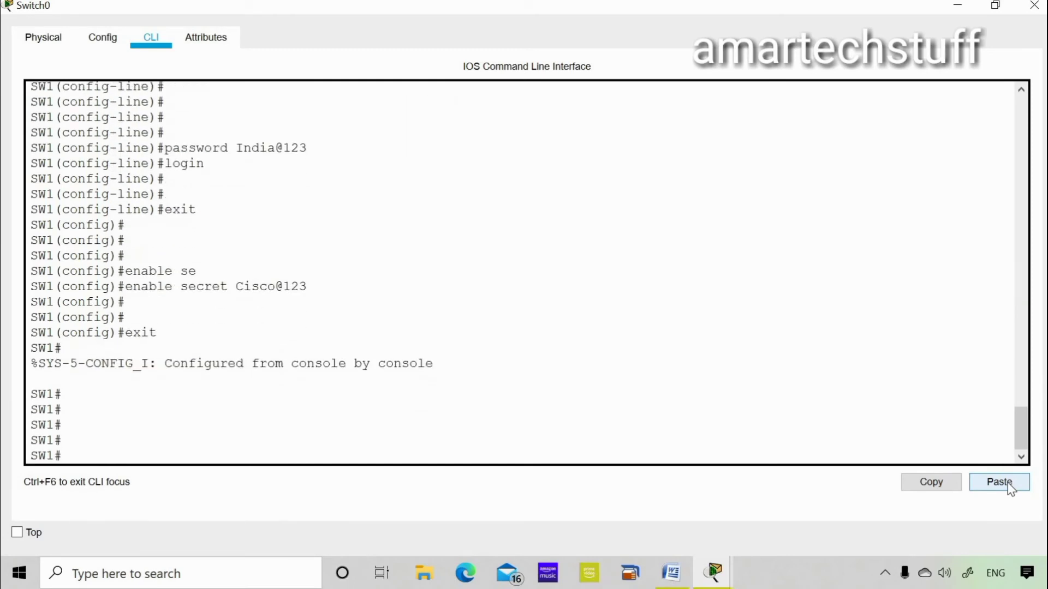
pyautogui.write('exit')
pyautogui.press('Return')
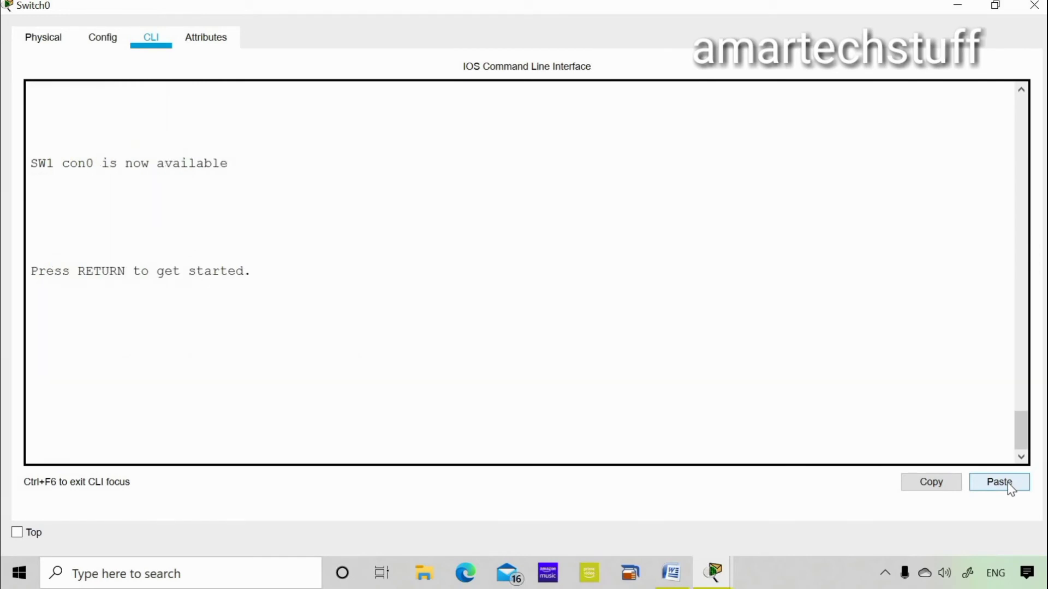
# Log in to SW1's console with the console password copied from the lab sheet
pyautogui.press('Return')
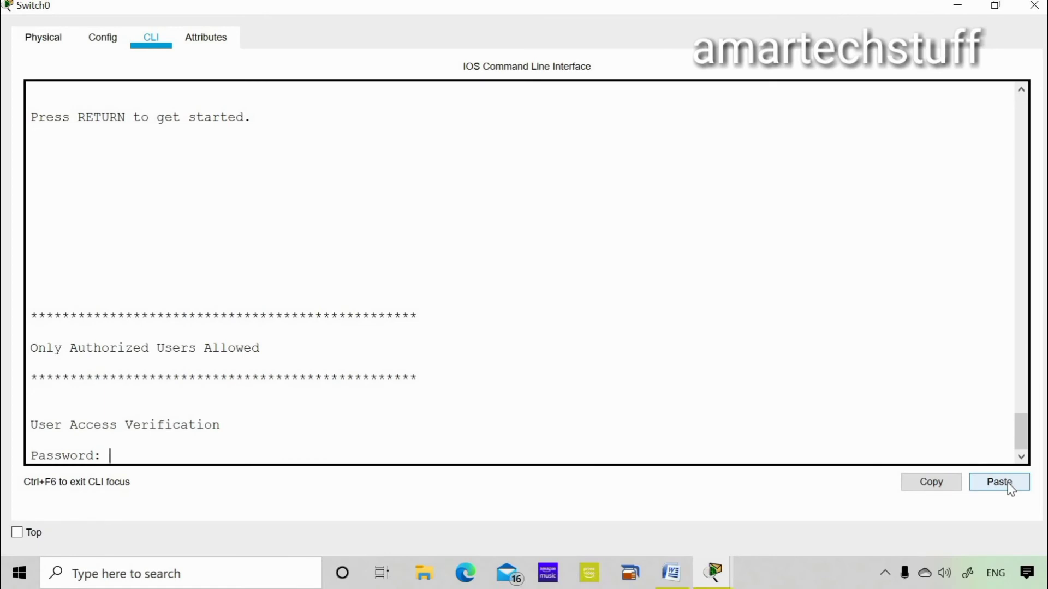
pyautogui.click(670, 574)
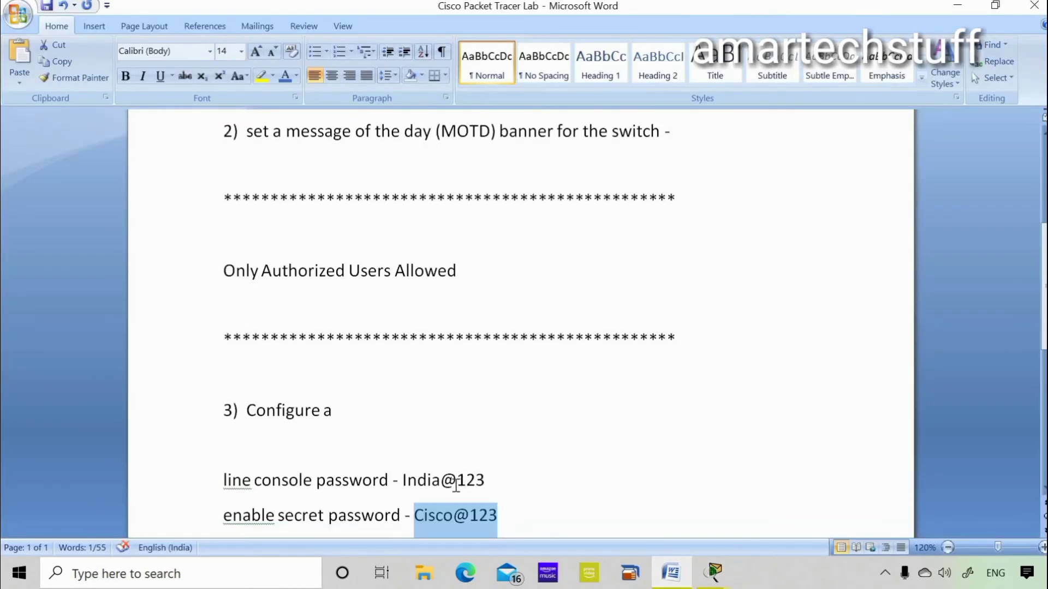
pyautogui.moveTo(485, 483); pyautogui.dragTo(424, 491)
pyautogui.rightClick(424, 489)
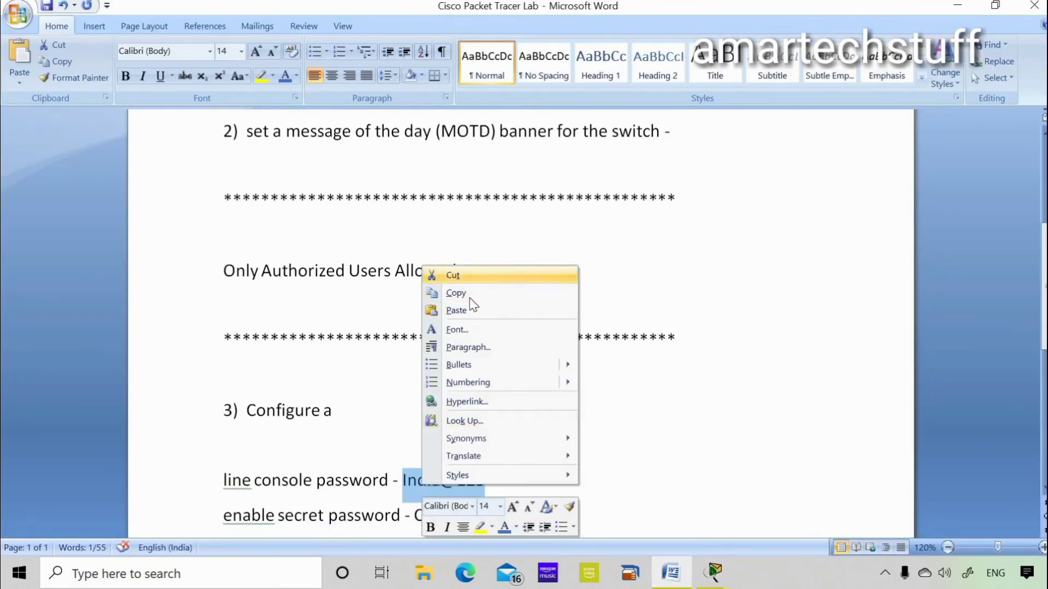
pyautogui.click(470, 294)
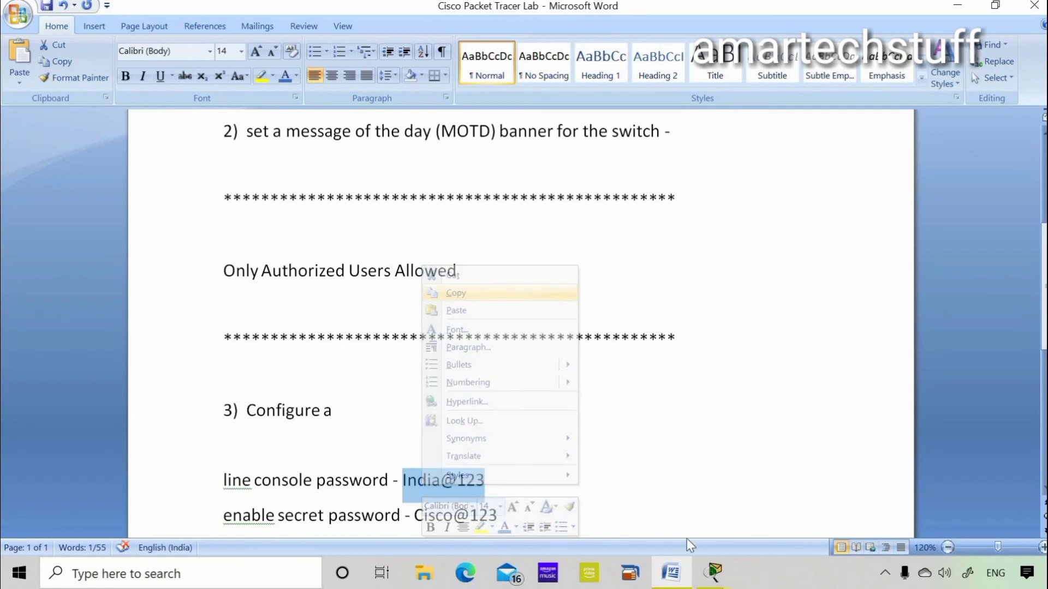
pyautogui.click(713, 573)
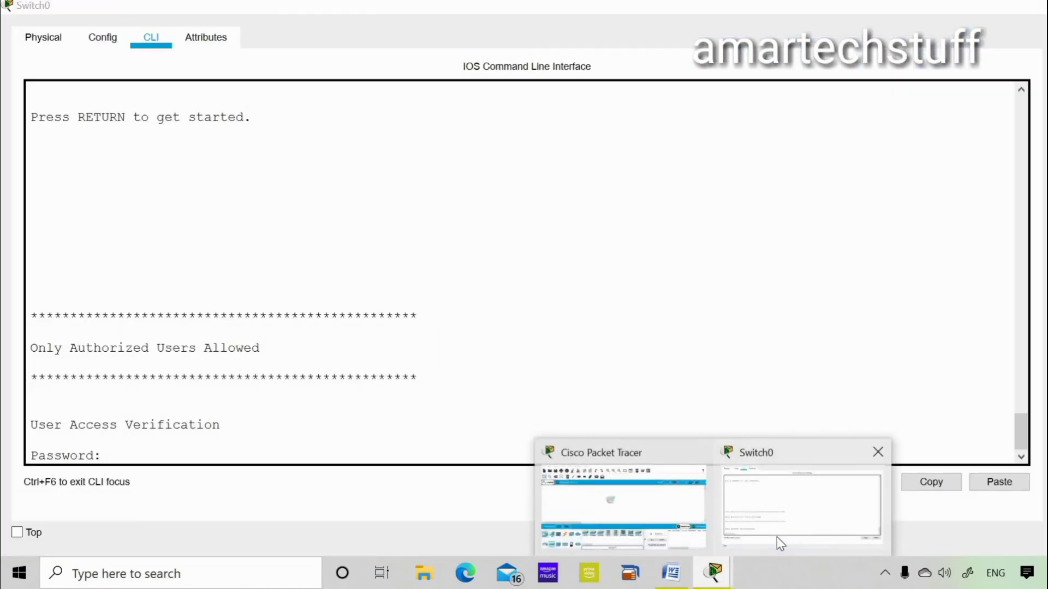
pyautogui.click(777, 537)
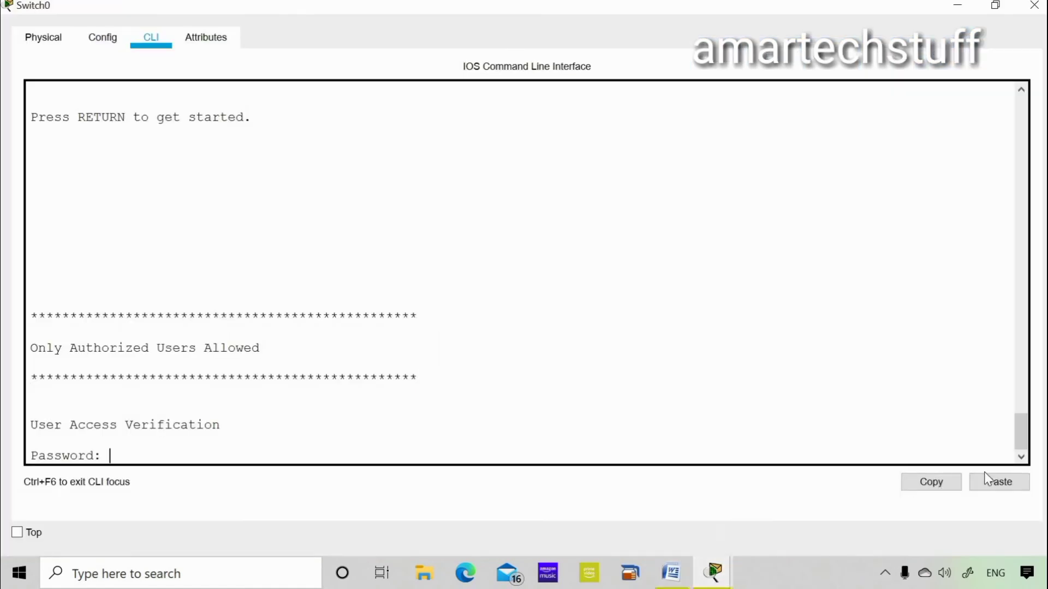
pyautogui.click(989, 480)
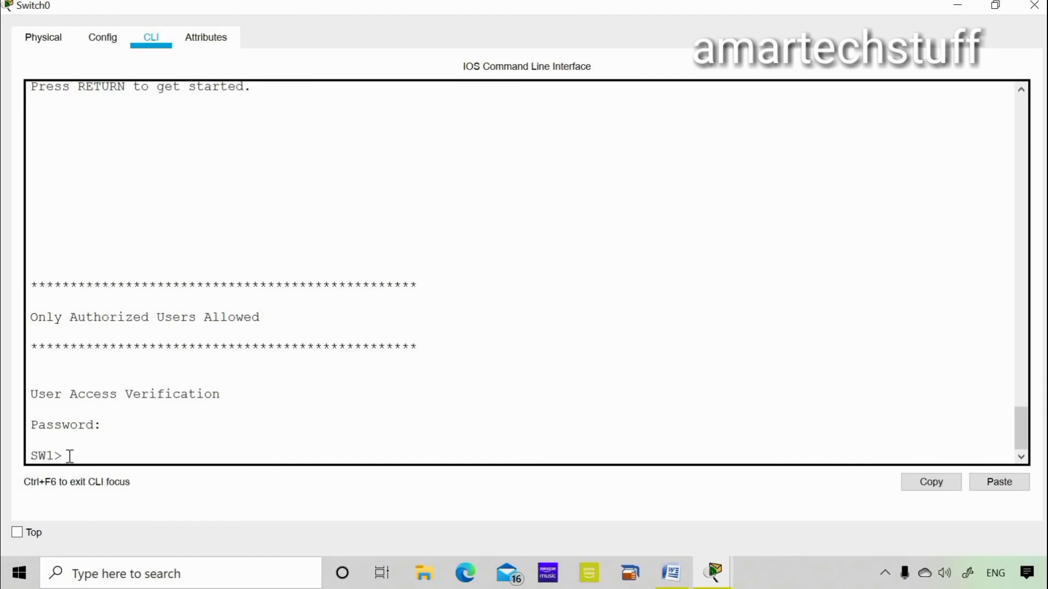
# Run enable and paste the lab's enable secret to reach the SW1# prompt
pyautogui.write('enable')
pyautogui.press('Return')
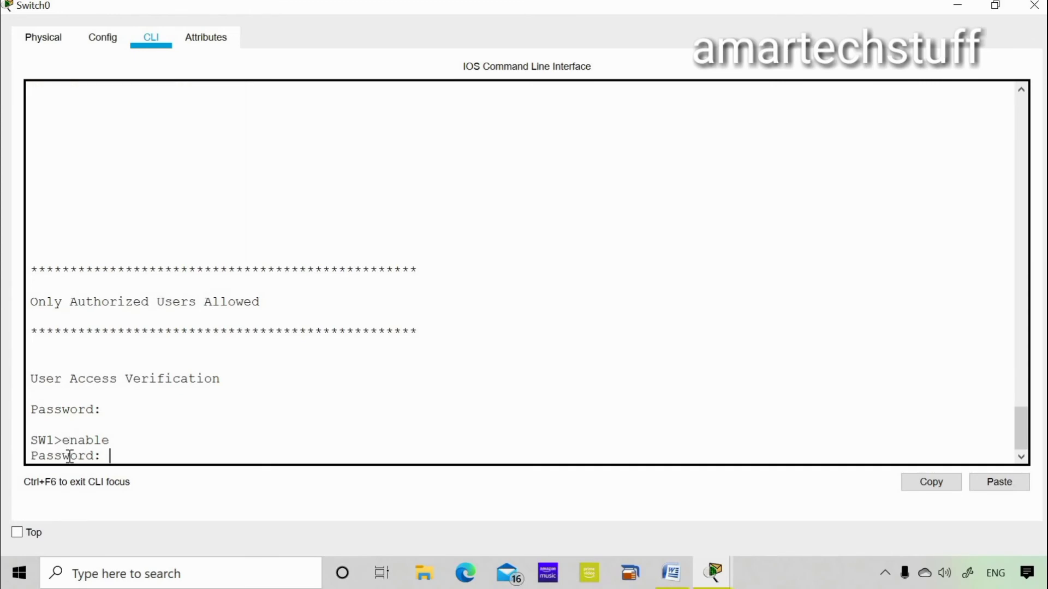
pyautogui.click(671, 574)
pyautogui.moveTo(498, 516); pyautogui.dragTo(434, 517)
pyautogui.rightClick(434, 517)
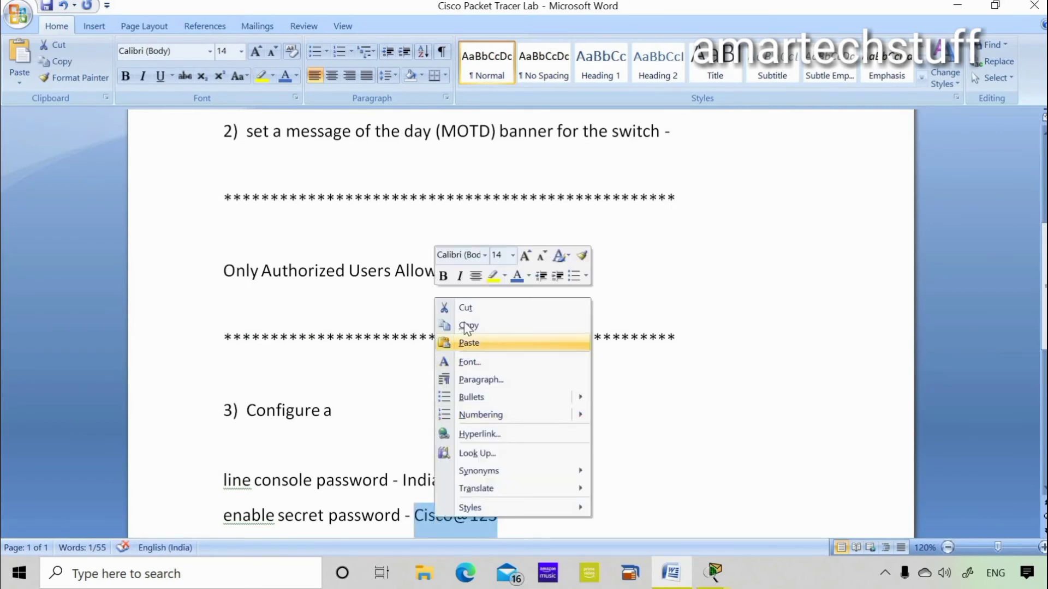
pyautogui.press('c')
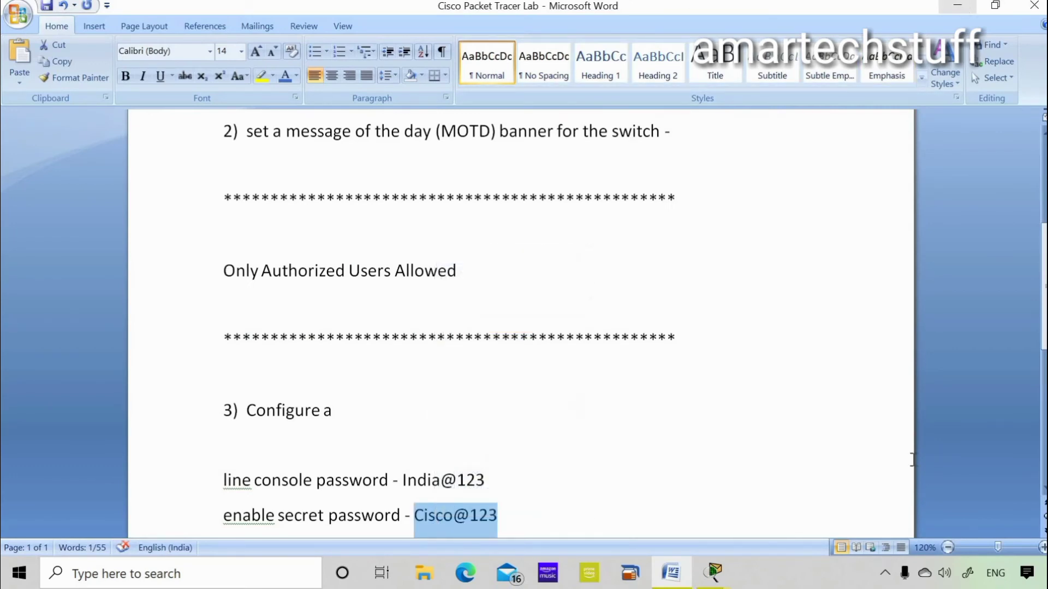
pyautogui.click(958, 5)
pyautogui.click(999, 481)
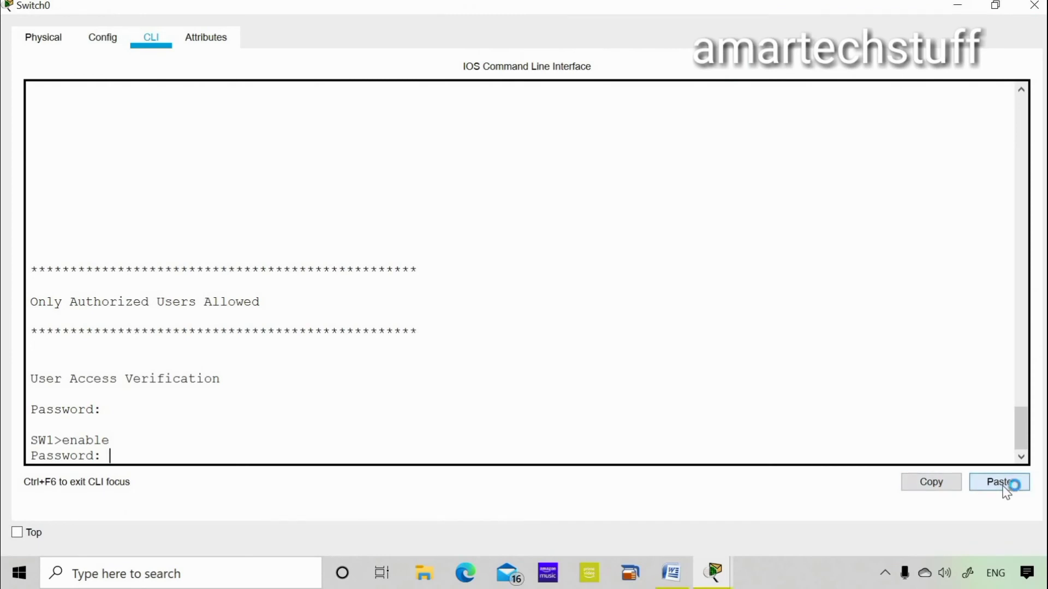
pyautogui.press('Return')
pyautogui.press('Return')
pyautogui.press('Return')
pyautogui.press('Return')
pyautogui.press('Return')
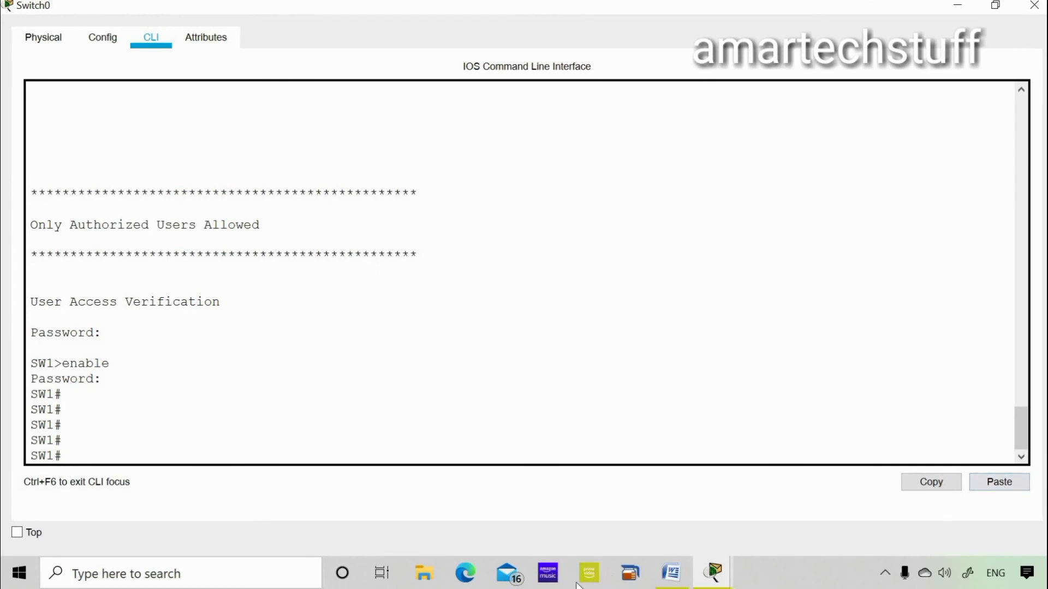
pyautogui.click(679, 578)
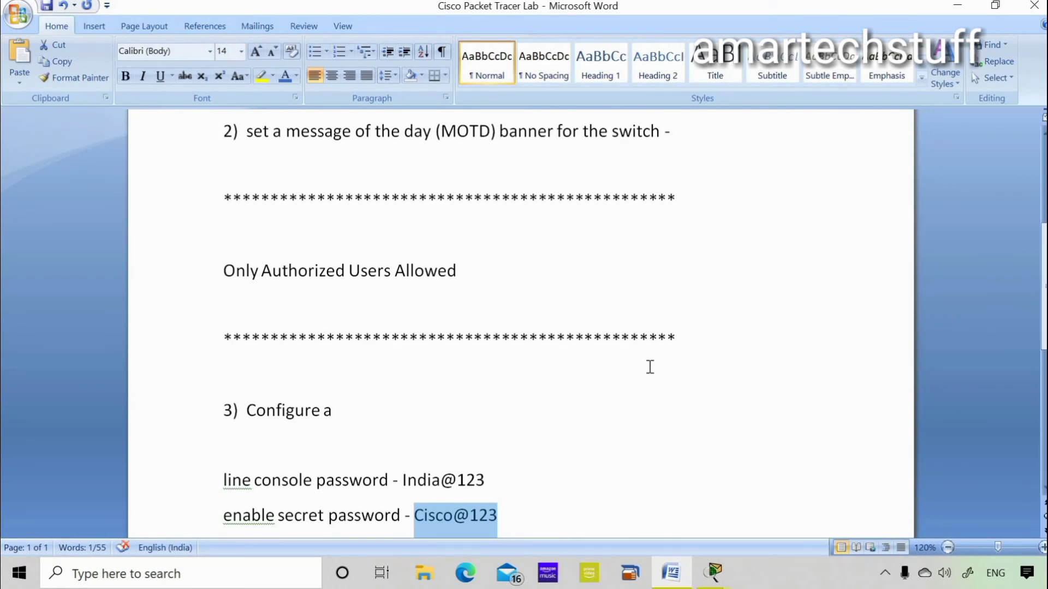
# Clear the password selection, return the caret to the document title, and minimize Word
pyautogui.click(250, 409)
pyautogui.press('Down')
pyautogui.press('Down')
pyautogui.press('Up')
pyautogui.press('Up')
pyautogui.press('Up')
pyautogui.press('Up')
pyautogui.press('Up')
pyautogui.press('Up')
pyautogui.press('Up')
pyautogui.press('Up')
pyautogui.press('Up')
pyautogui.press('Up')
pyautogui.press('Up')
pyautogui.press('Up')
pyautogui.press('Up')
pyautogui.press('Up')
pyautogui.press('Up')
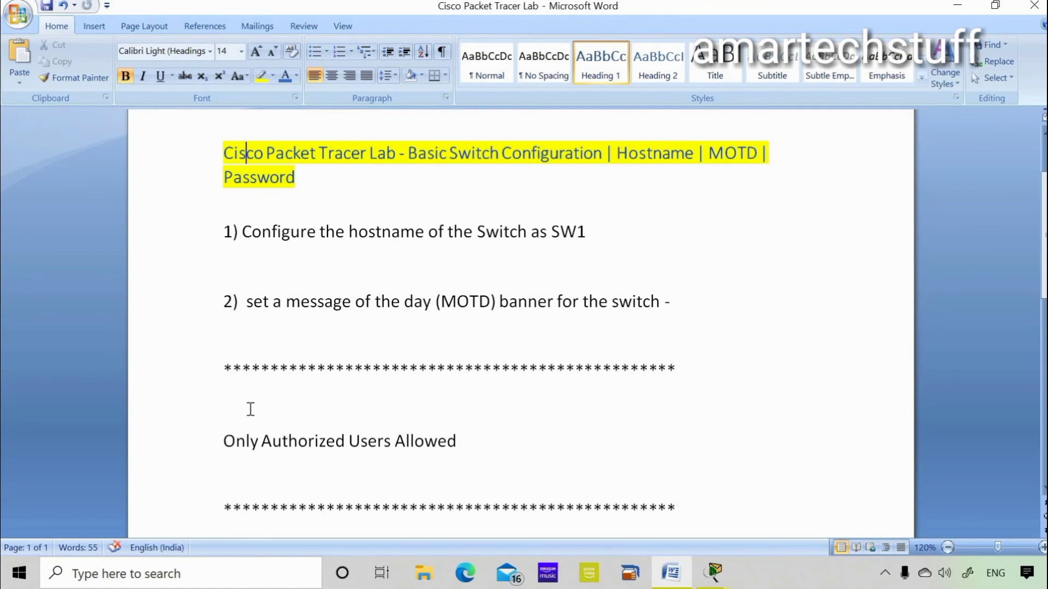
pyautogui.click(954, 6)
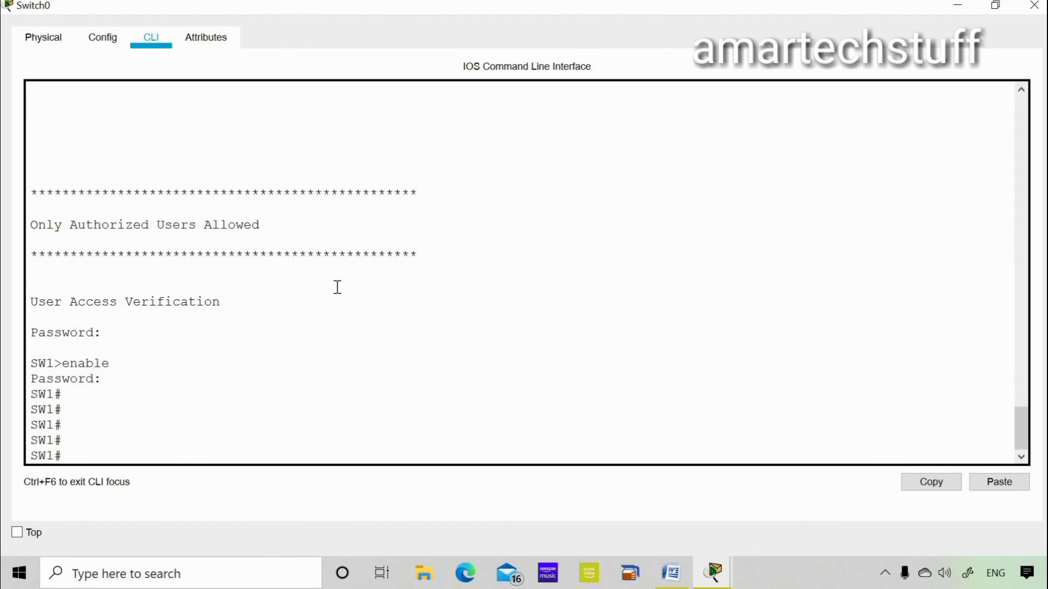
# Run sh run and page through SW1's configuration, checking the console password entry
pyautogui.write('sh run')
pyautogui.press('Return')
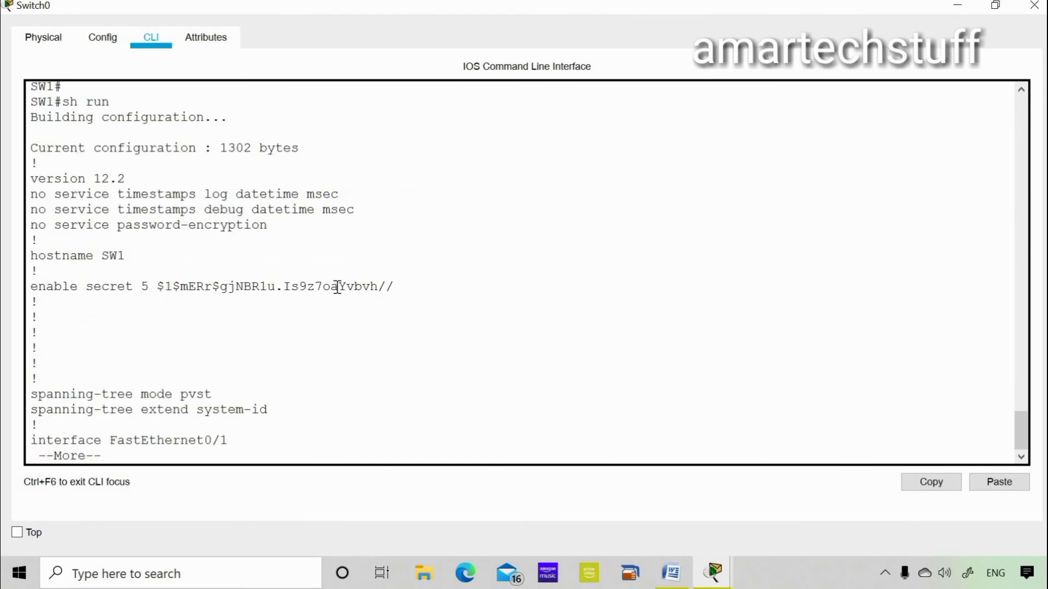
pyautogui.press('space')
pyautogui.press('space')
pyautogui.press('space')
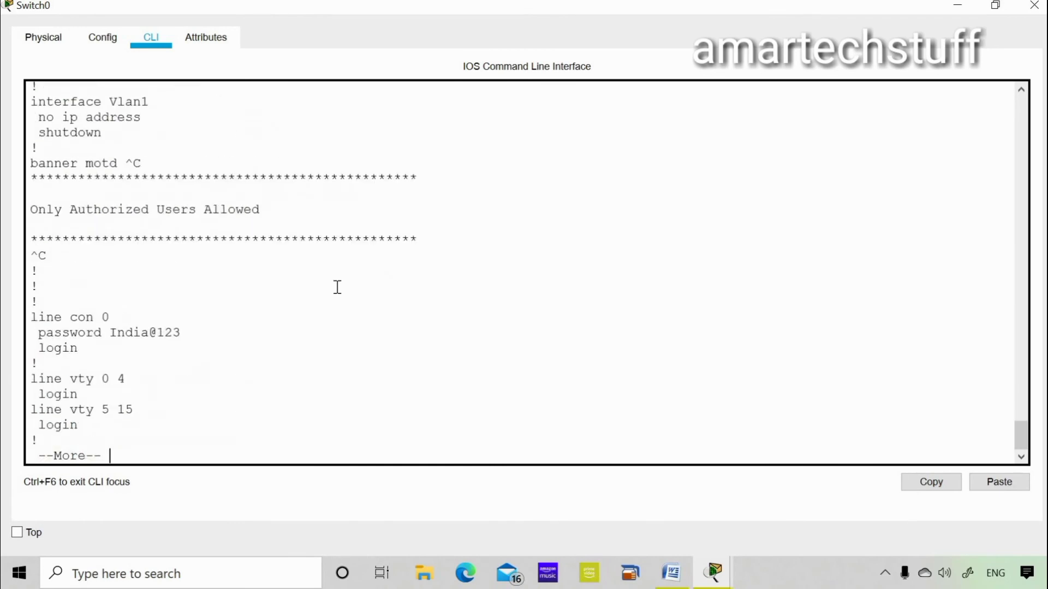
pyautogui.doubleClick(150, 331)
pyautogui.click(223, 297)
# Save the running configuration with copy run startup-config, accepting the default destination filename
pyautogui.press('space')
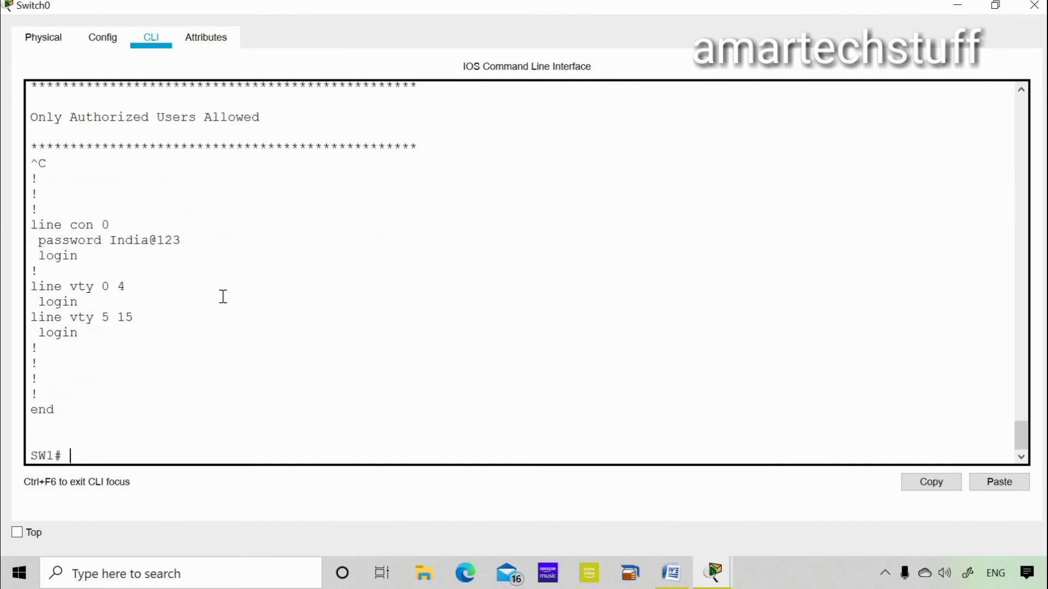
pyautogui.write('copy run star')
pyautogui.press('Tab')
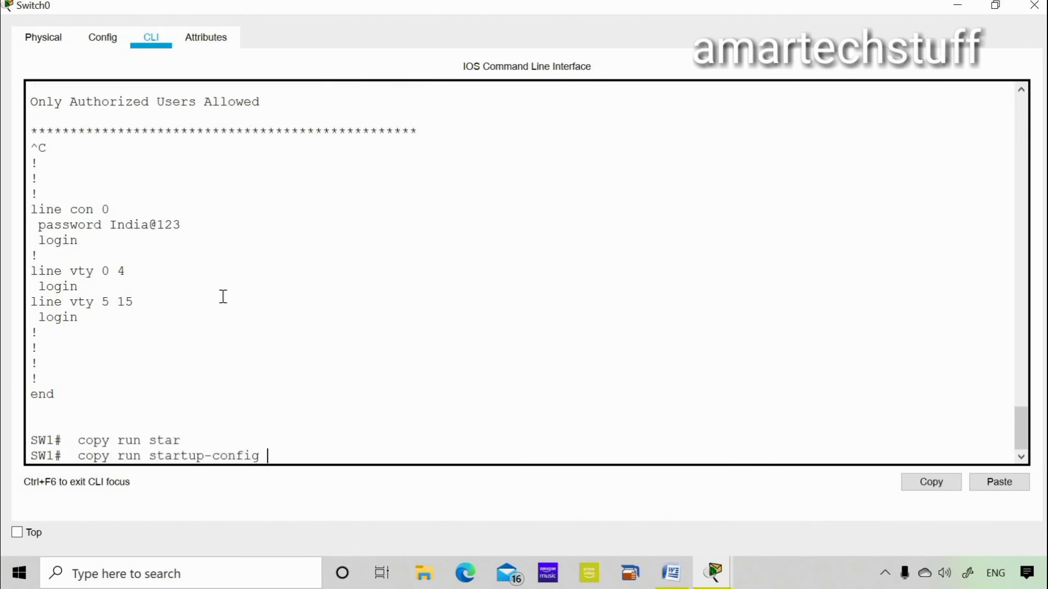
pyautogui.press('Return')
pyautogui.press('Return')
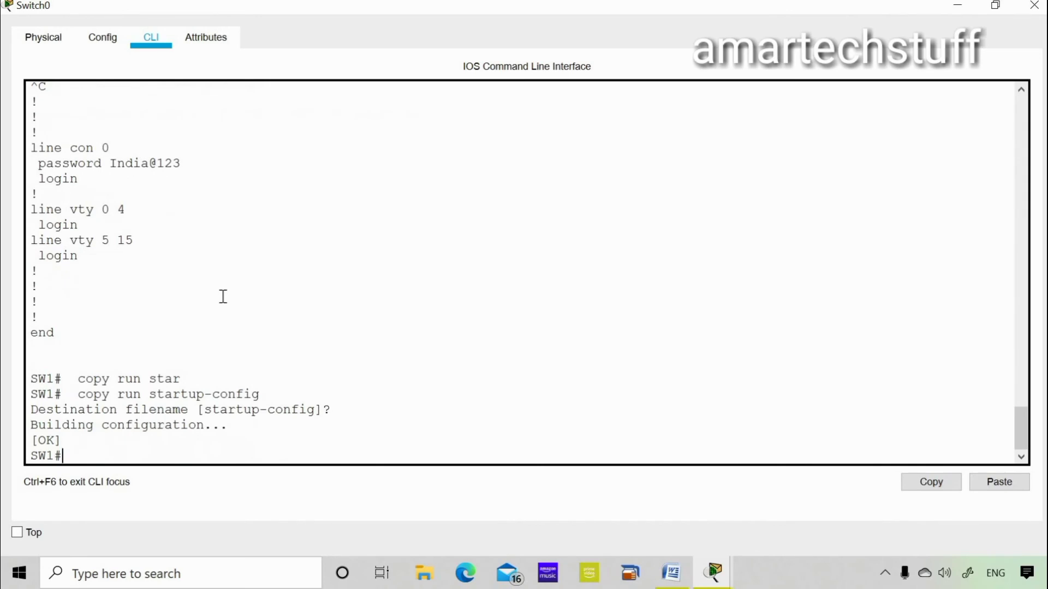
pyautogui.press('Return')
pyautogui.press('Return')
pyautogui.press('Return')
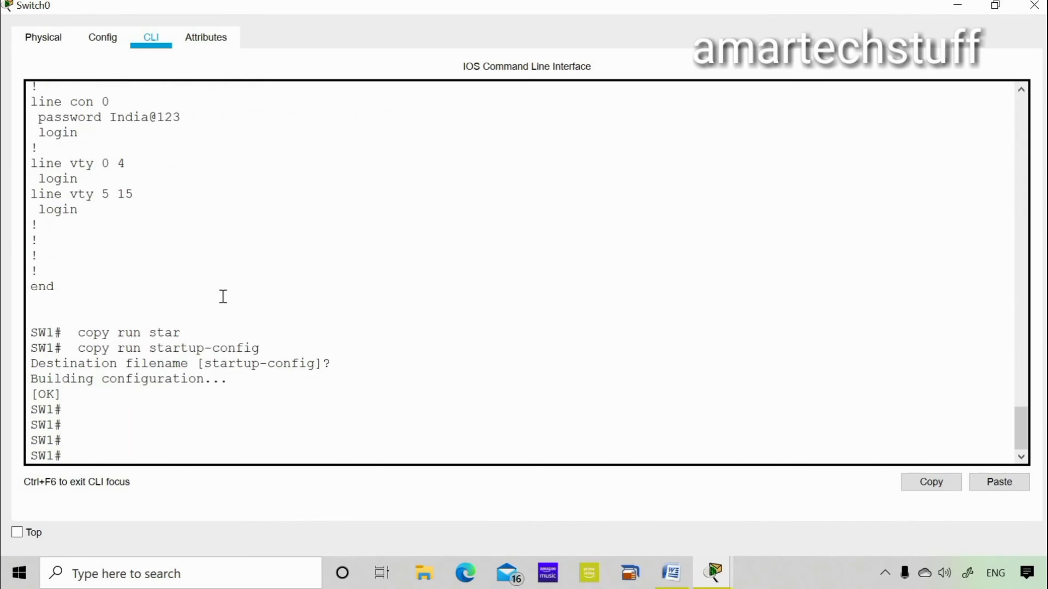